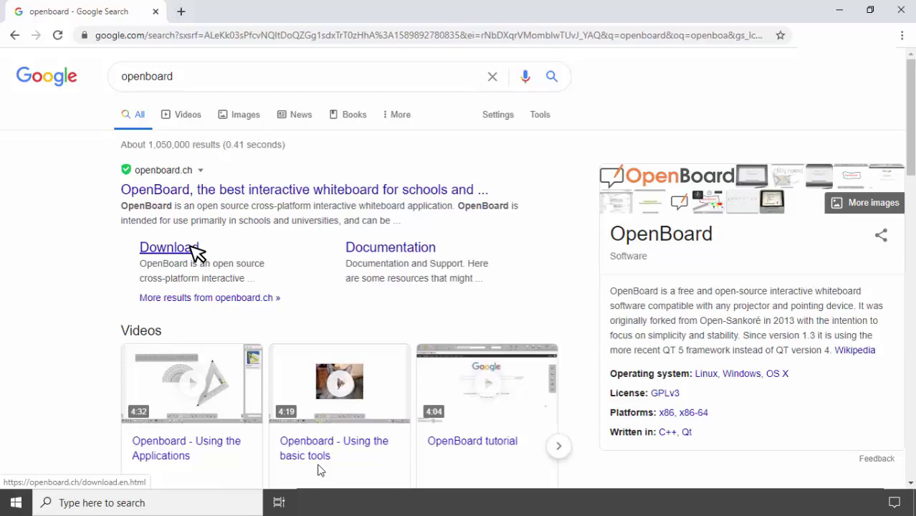
Open the OpenBoard download page from the search results.
click(195, 249)
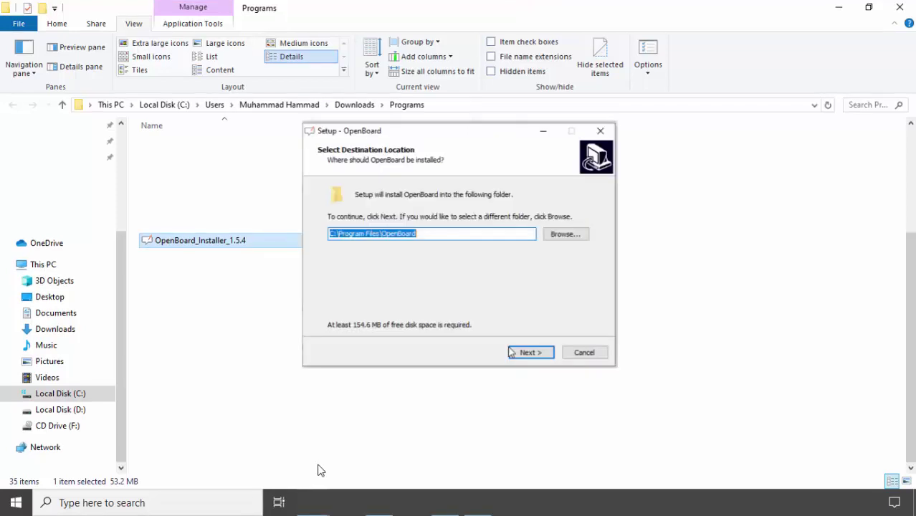
Install OpenBoard in the default folders with a desktop shortcut, and finish the setup with the Launch OpenBoard option cleared.
click(512, 352)
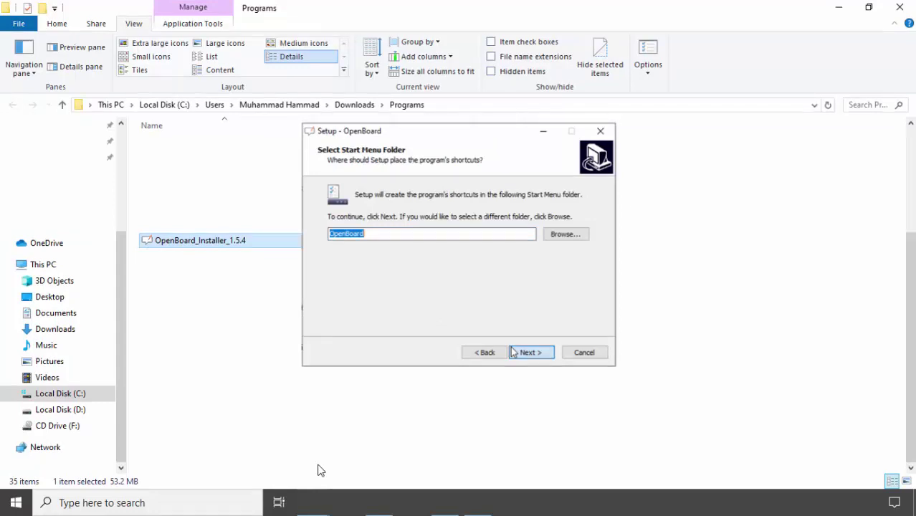
click(512, 352)
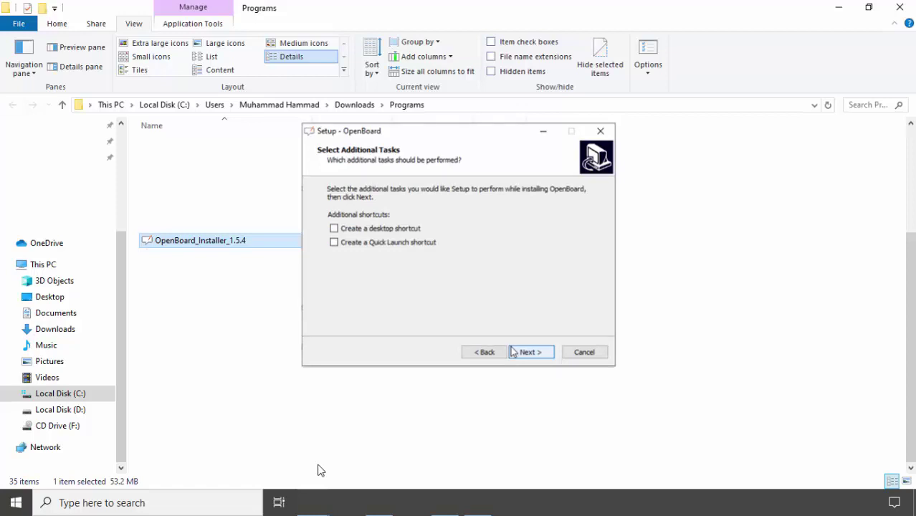
click(414, 230)
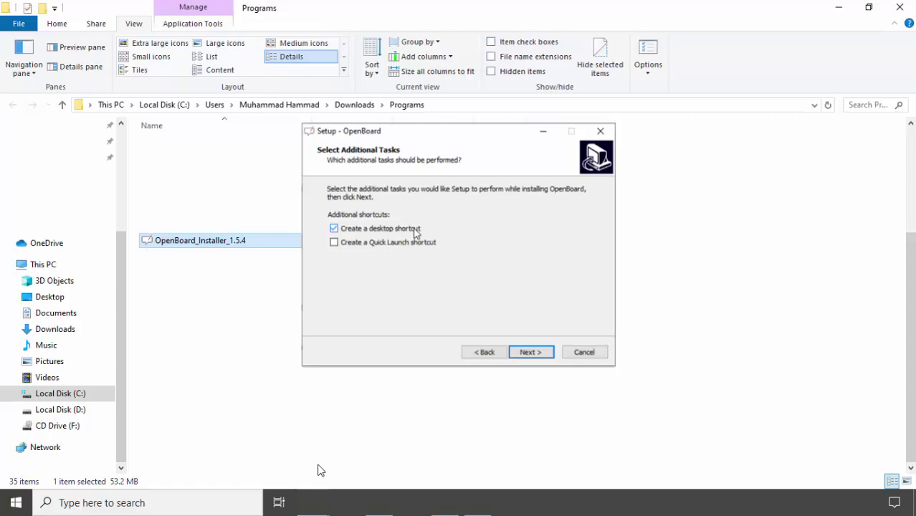
click(529, 351)
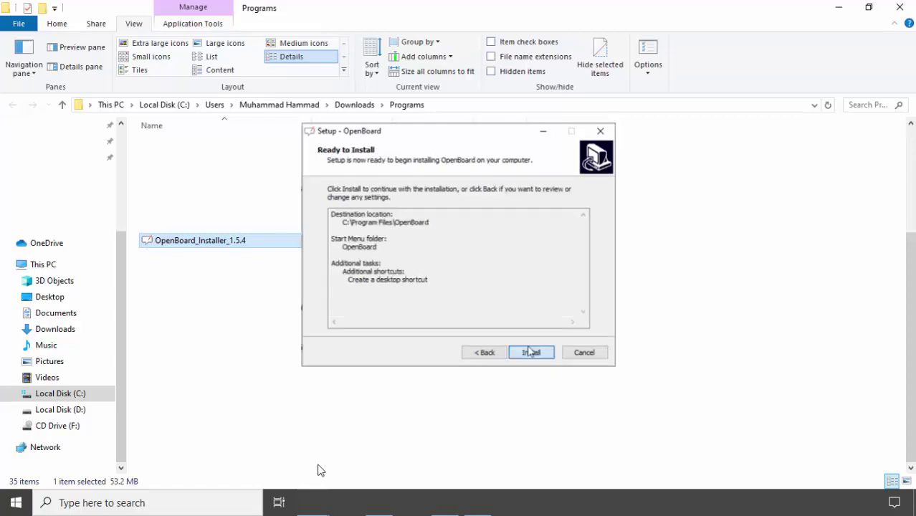
click(528, 351)
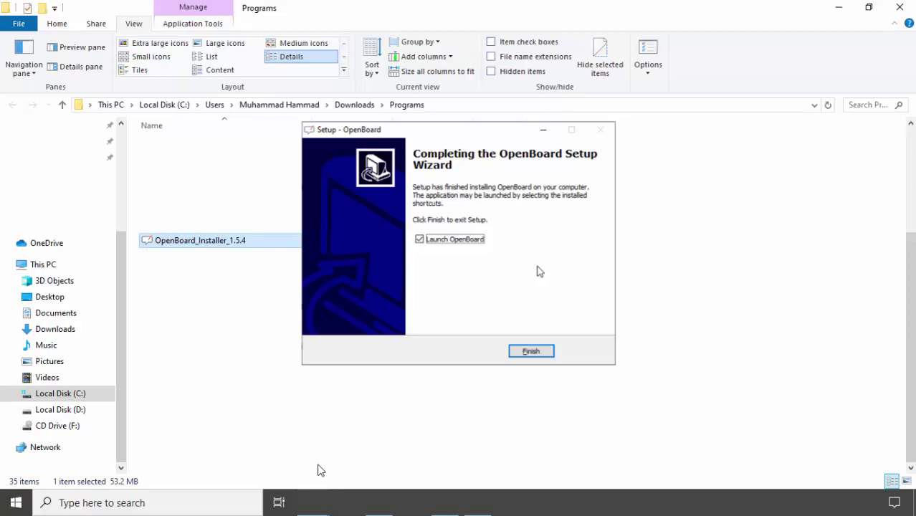
key(space)
click(530, 353)
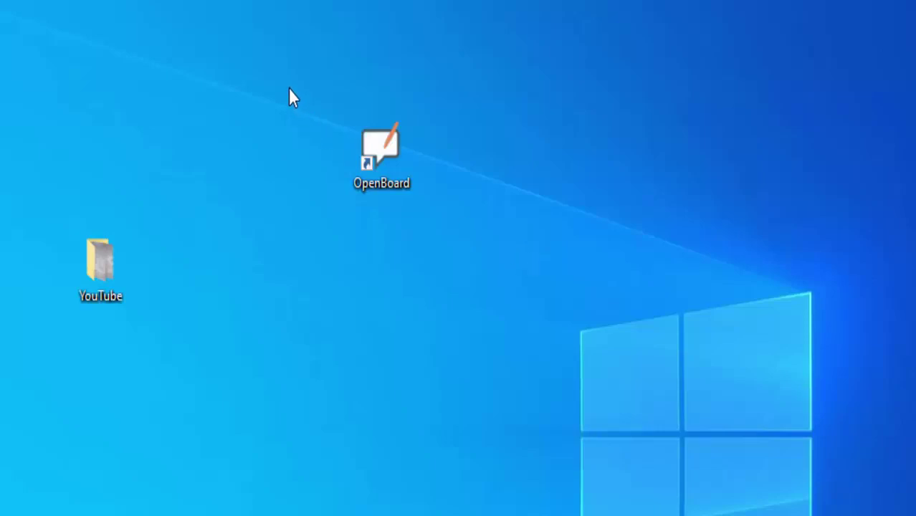
Launch OpenBoard from its desktop shortcut and move the floating tool palette slightly upward with the selection tool active.
drag(289, 89, 516, 277)
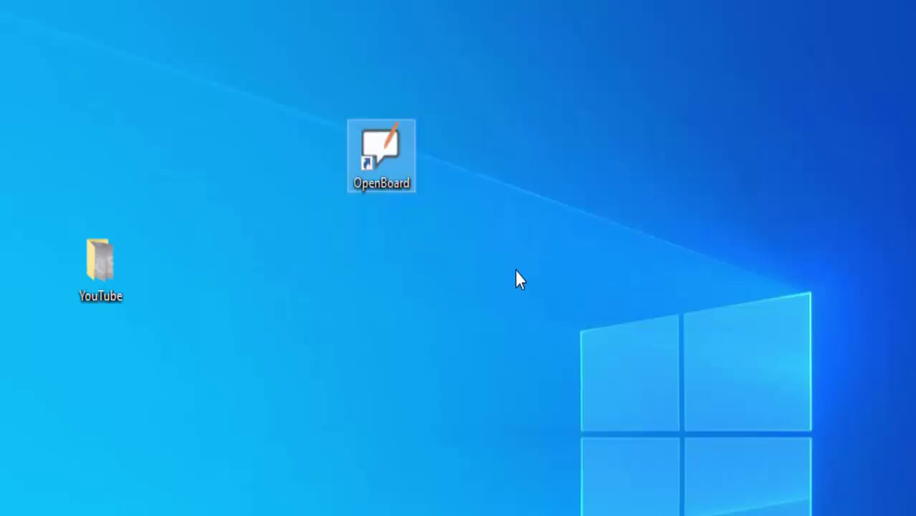
click(439, 243)
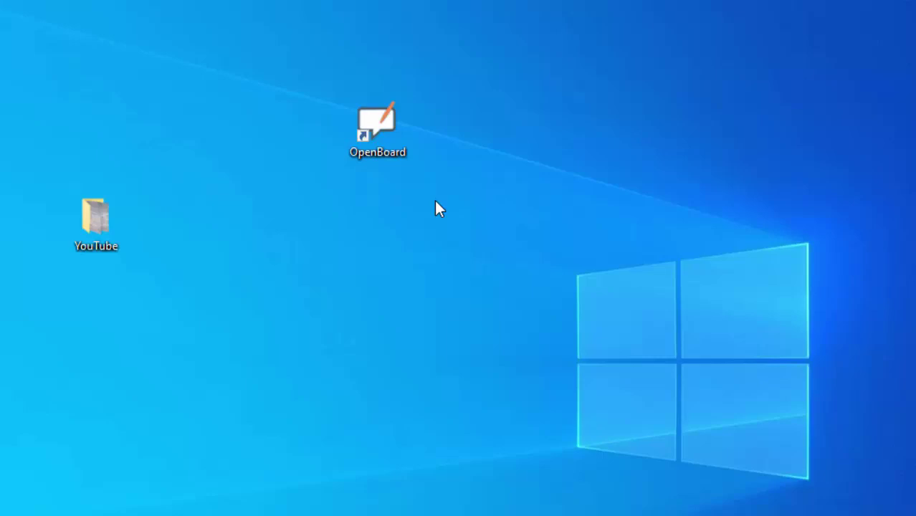
double_click(389, 151)
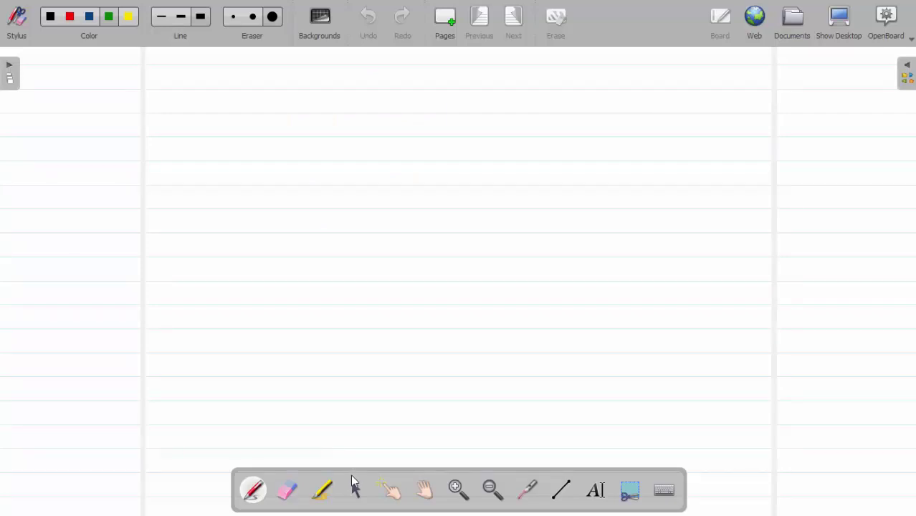
click(355, 488)
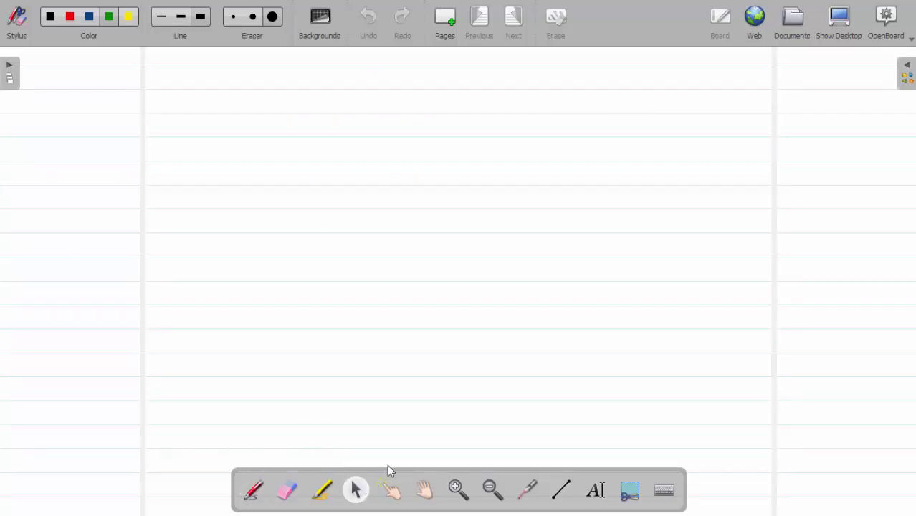
drag(392, 473, 398, 449)
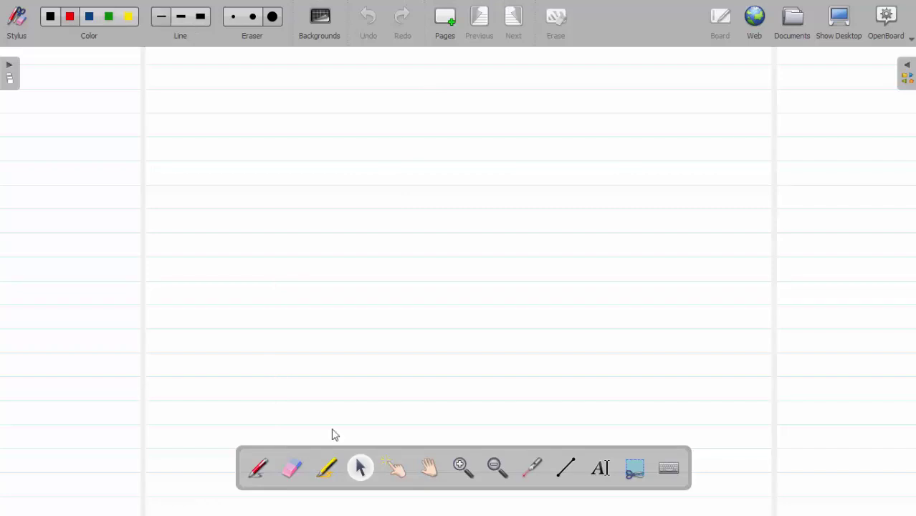
Draw three red wavy pen strokes in thin, medium and thick line widths, plus one thick green wavy stroke beside them.
click(258, 470)
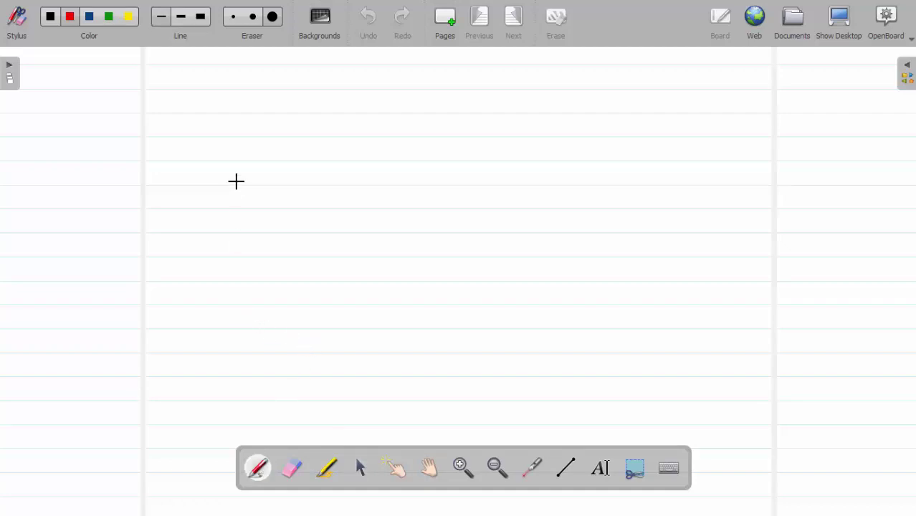
drag(218, 146, 226, 223)
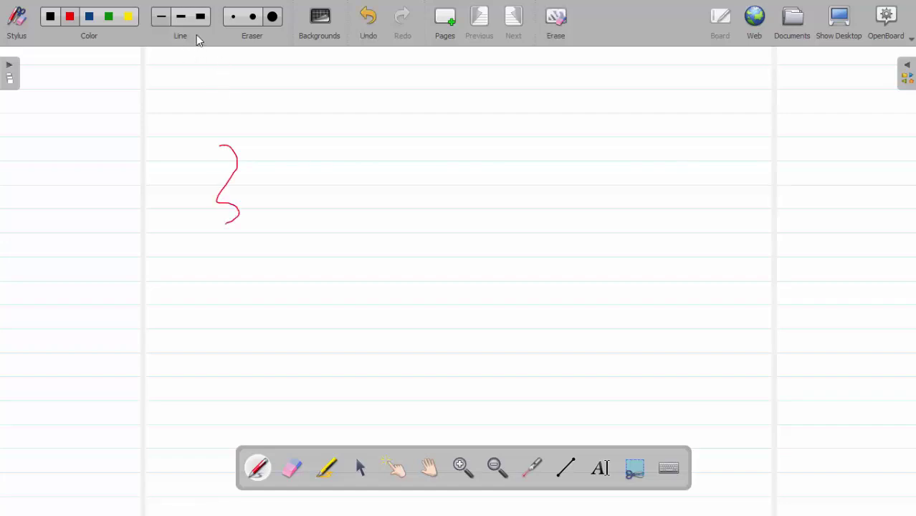
click(182, 19)
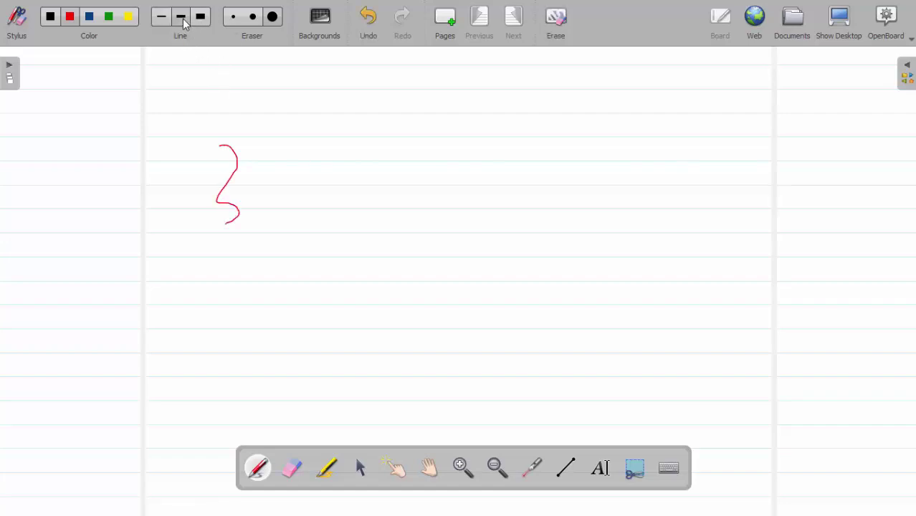
mouse_move(239, 117)
mouse_down()
mouse_move(259, 127)
mouse_move(273, 222)
mouse_up()
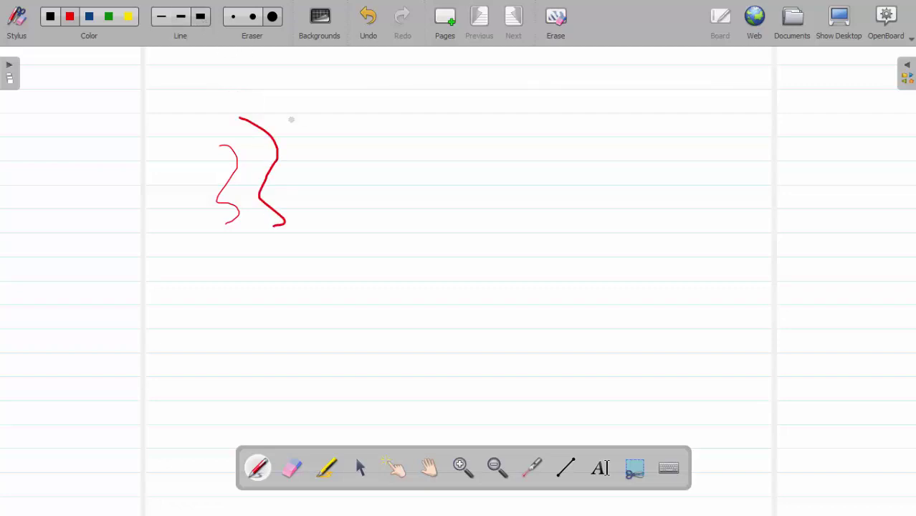
mouse_move(283, 116)
mouse_down()
mouse_move(319, 136)
mouse_move(349, 191)
mouse_move(353, 217)
mouse_up()
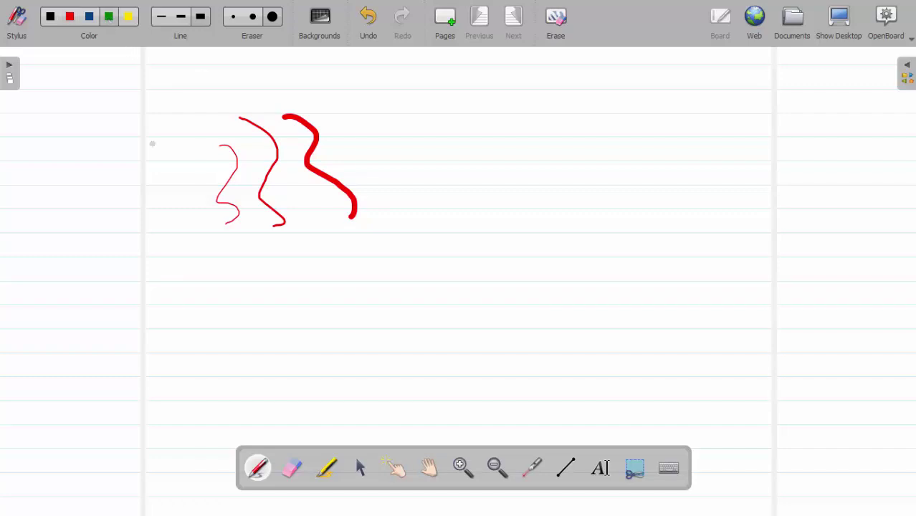
mouse_move(153, 141)
mouse_down()
mouse_move(169, 137)
mouse_move(159, 196)
mouse_move(202, 232)
mouse_move(194, 249)
mouse_up()
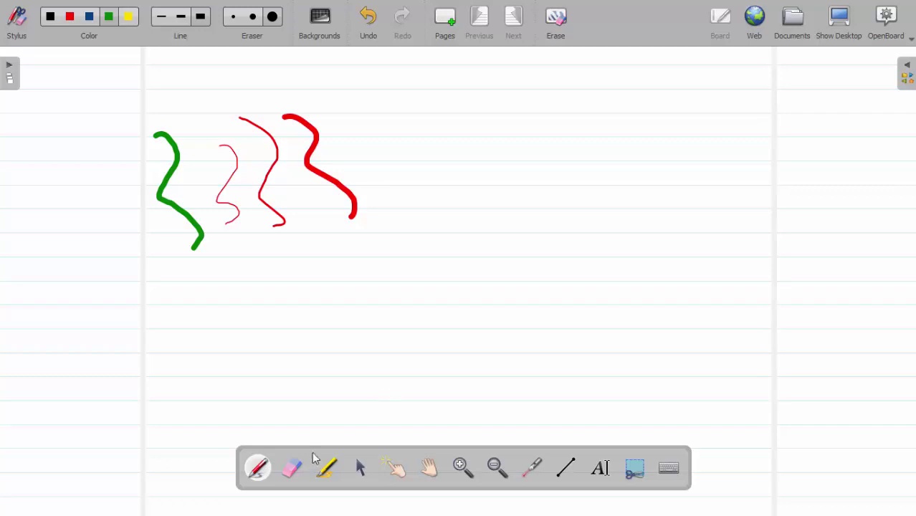
Rub out the lower ends of the pen strokes with the large eraser, and clear the whole page.
click(291, 467)
drag(390, 230, 149, 278)
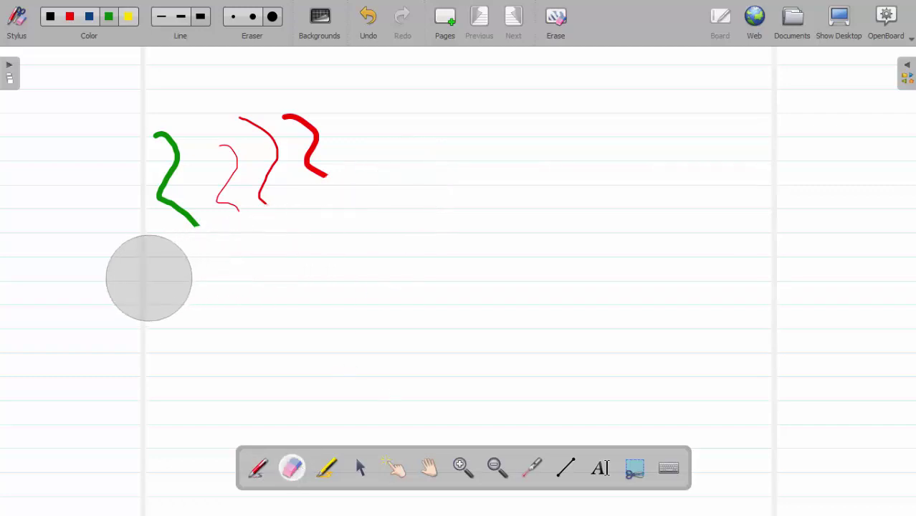
click(557, 17)
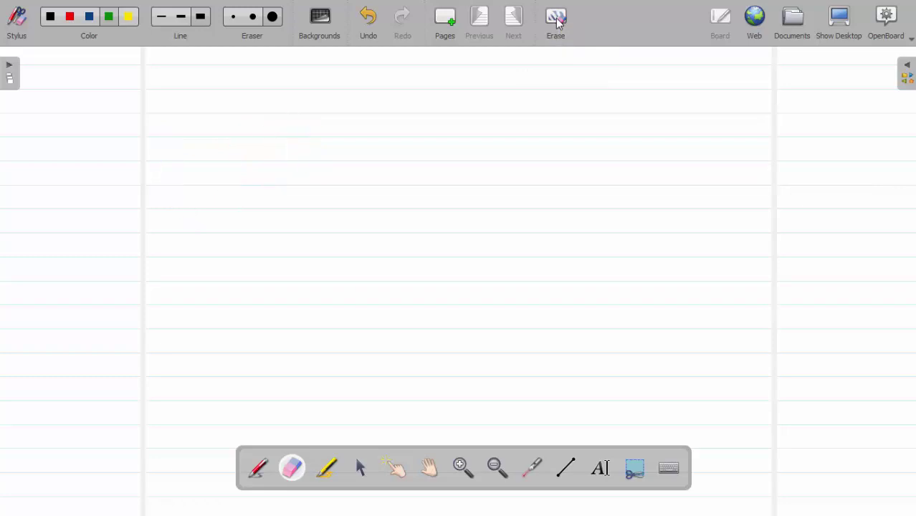
Draw three yellow highlighter strokes one below the other in thick, medium and thin line widths.
click(326, 468)
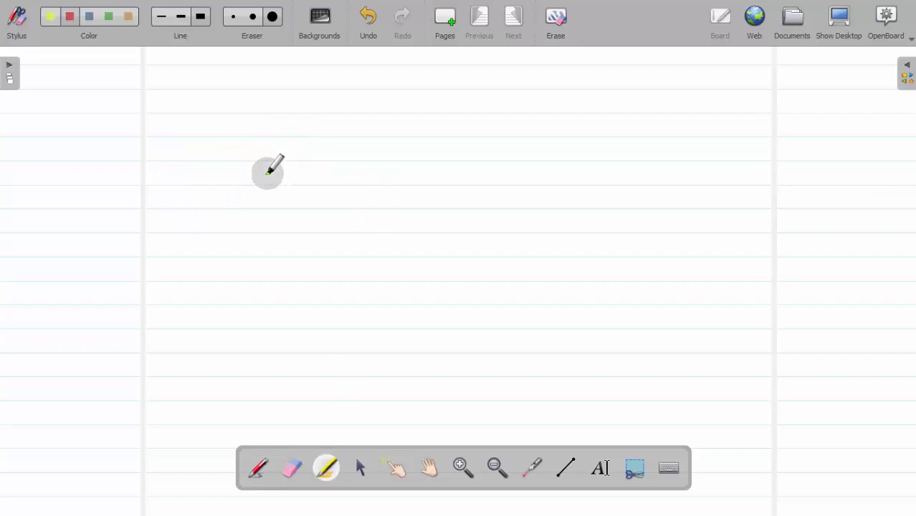
click(50, 17)
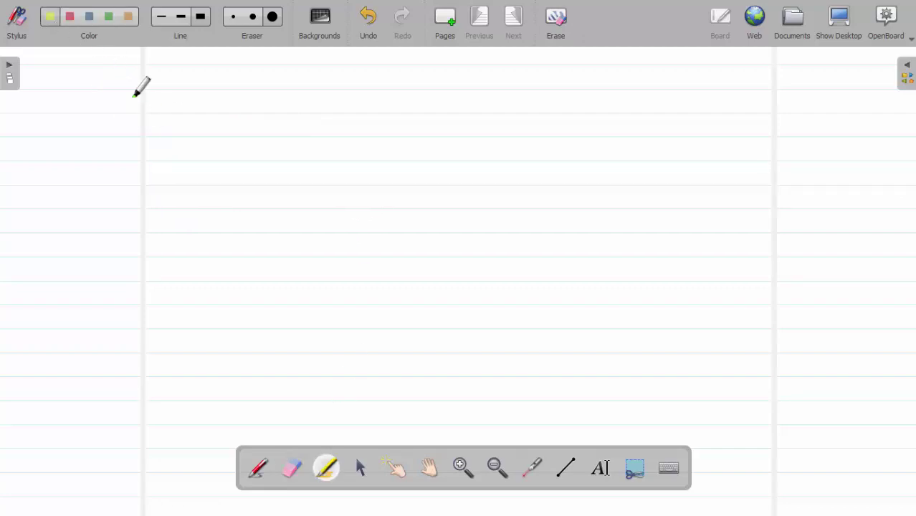
drag(152, 113, 279, 127)
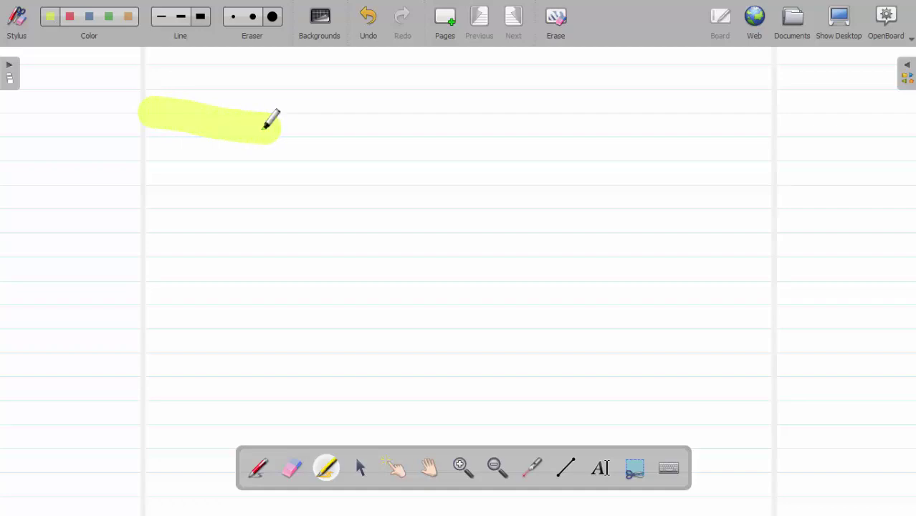
click(182, 18)
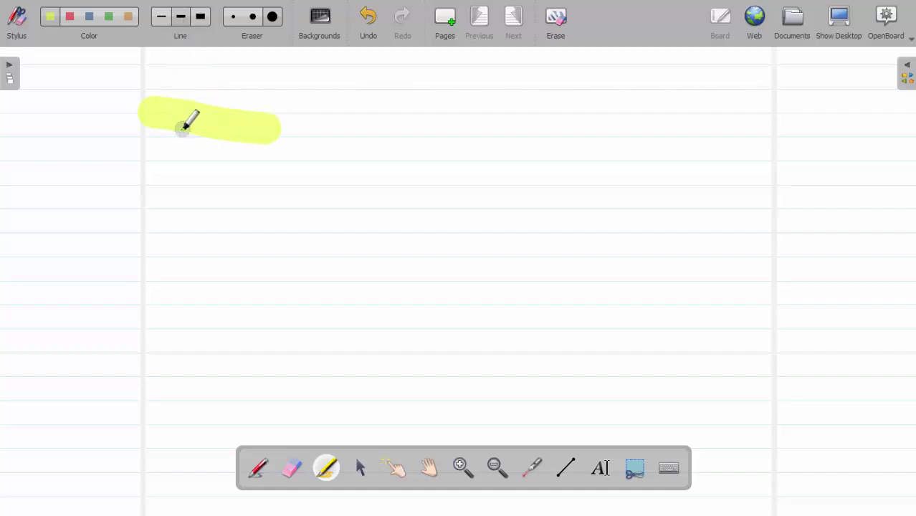
drag(146, 164, 257, 167)
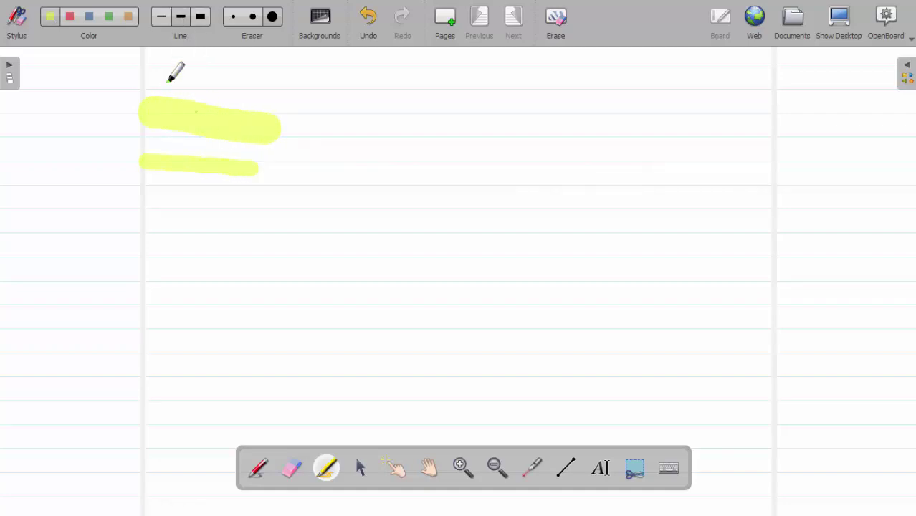
click(160, 18)
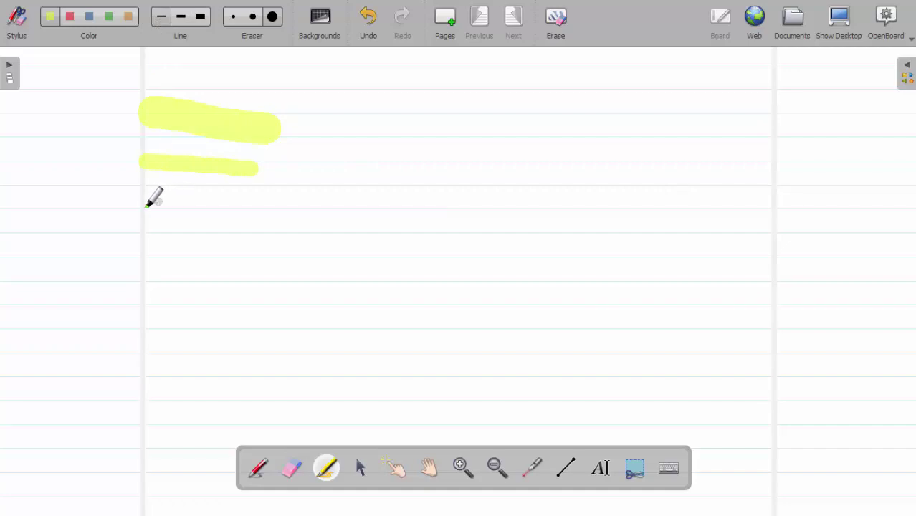
drag(142, 207, 238, 210)
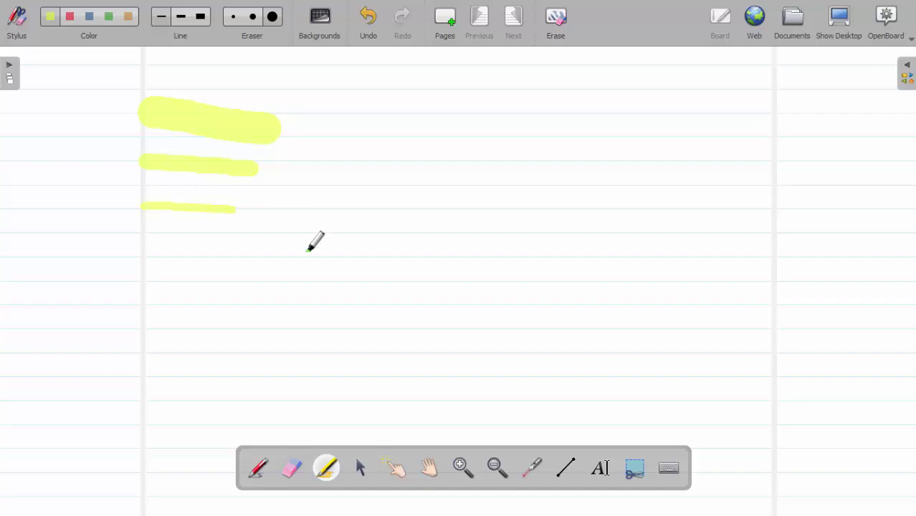
Try the virtual laser pointer on the board, and clear the highlighter strokes before going back to the selection tool.
click(527, 467)
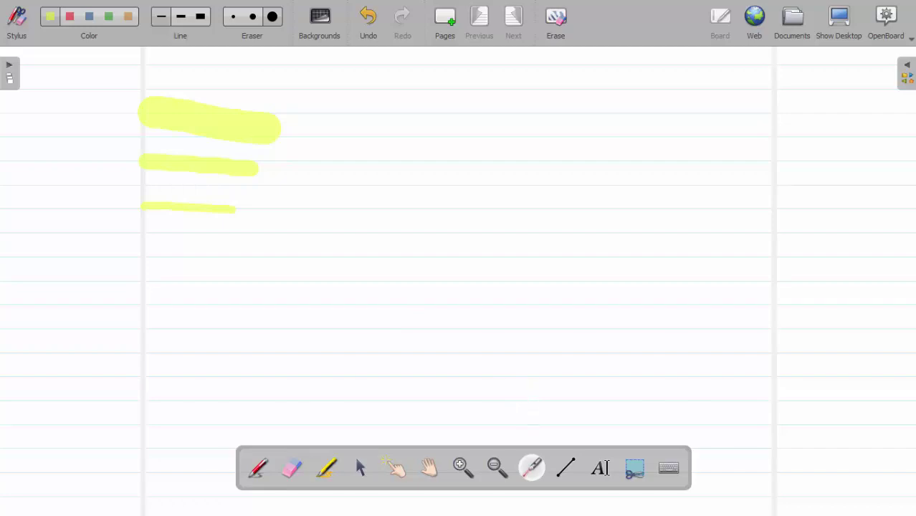
click(379, 220)
click(552, 21)
click(357, 467)
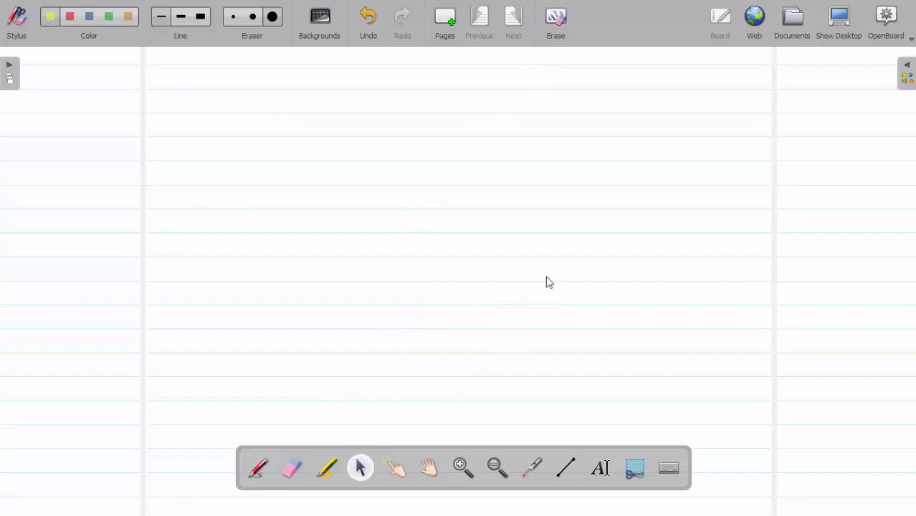
Show the desktop with the floating annotation tools, and return to the whiteboard.
click(838, 30)
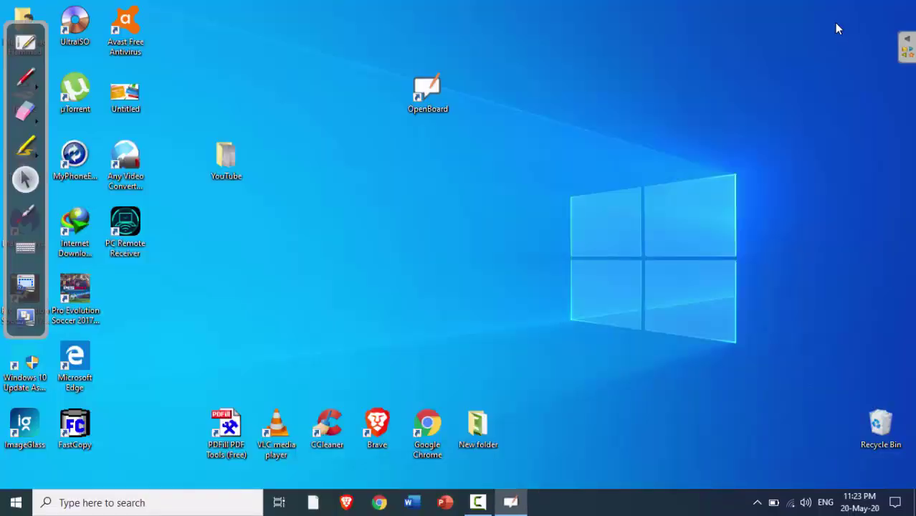
click(27, 43)
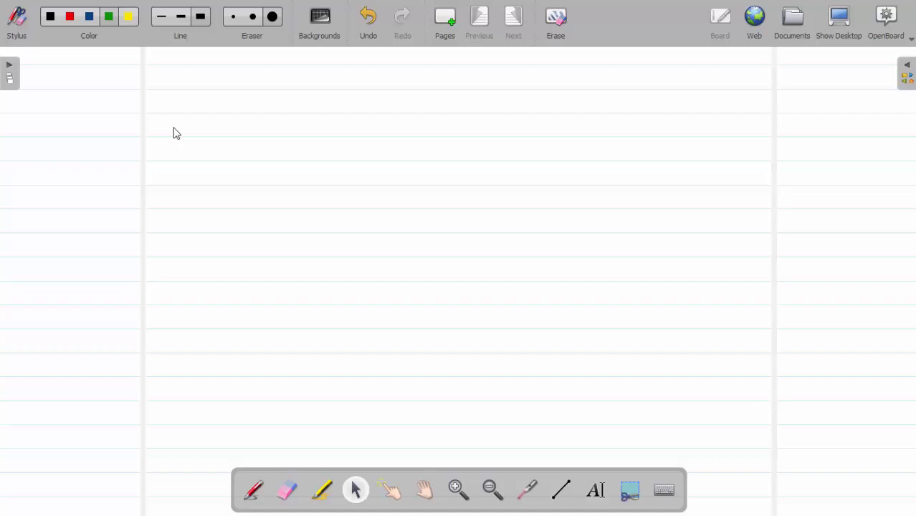
Leave the board for desktop mode and copy the image IMG_20200520_000247_901 from the YouTube folder.
key(ctrl+shift+h)
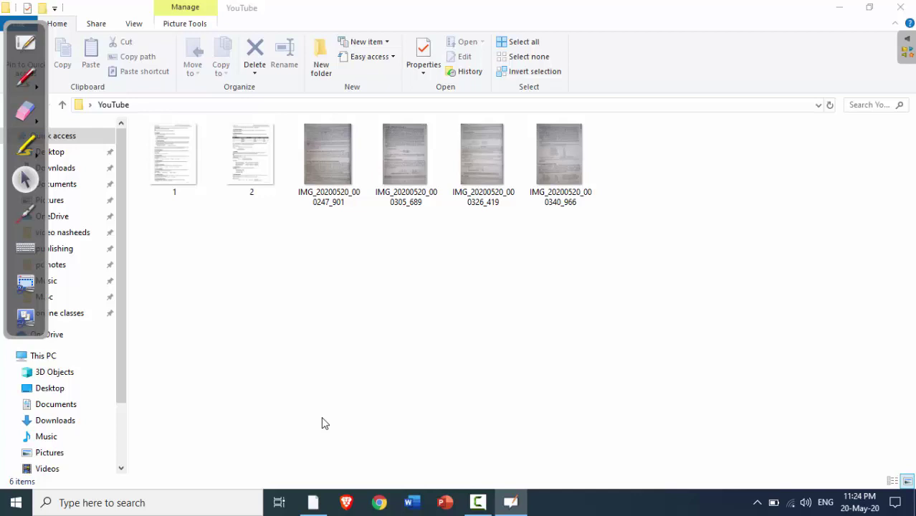
click(332, 178)
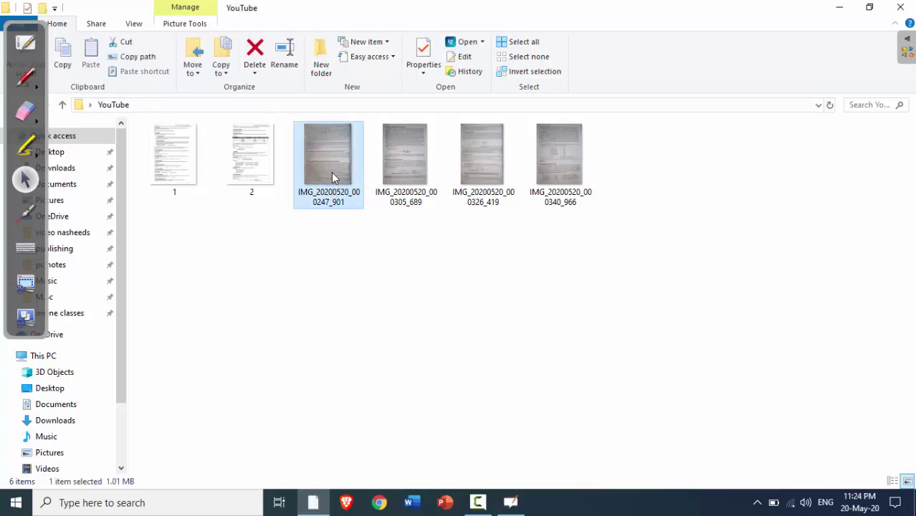
right_click(331, 176)
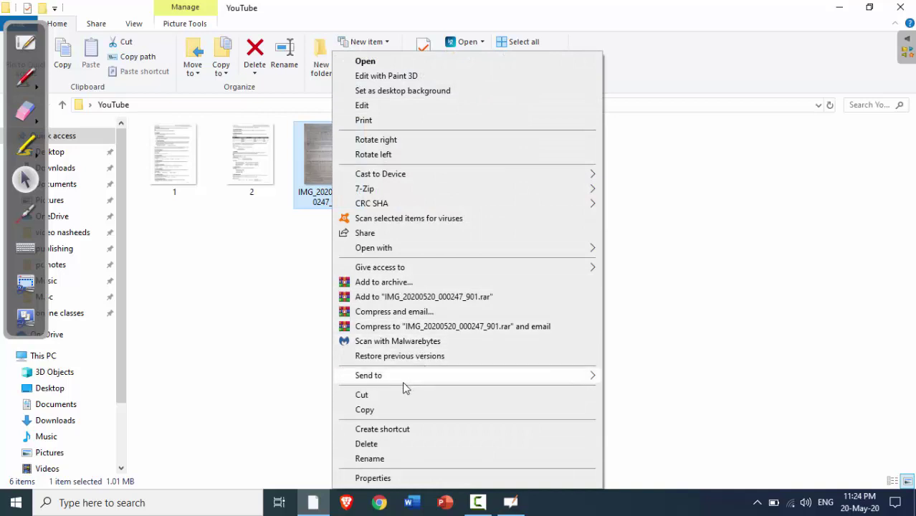
click(381, 408)
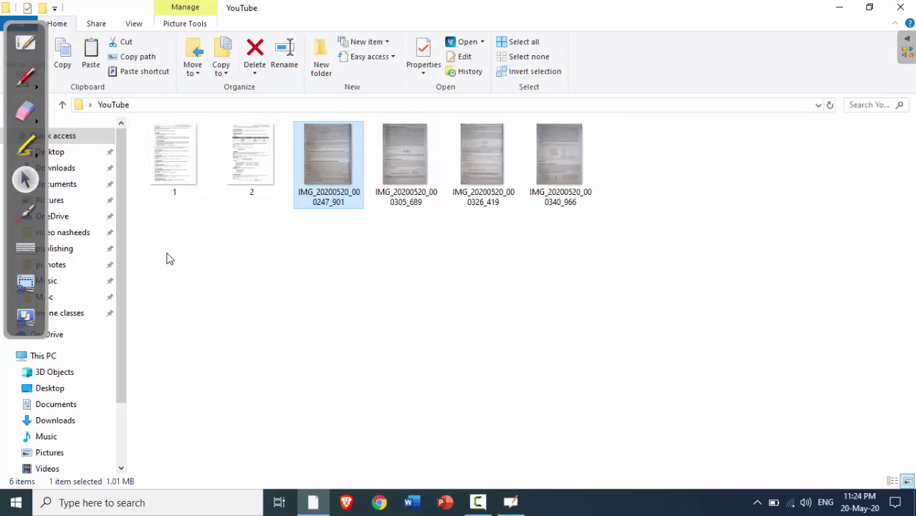
Paste the copied page image onto the whiteboard, reduce the view to 0.7x, and move the image to the page's upper-left corner.
click(26, 46)
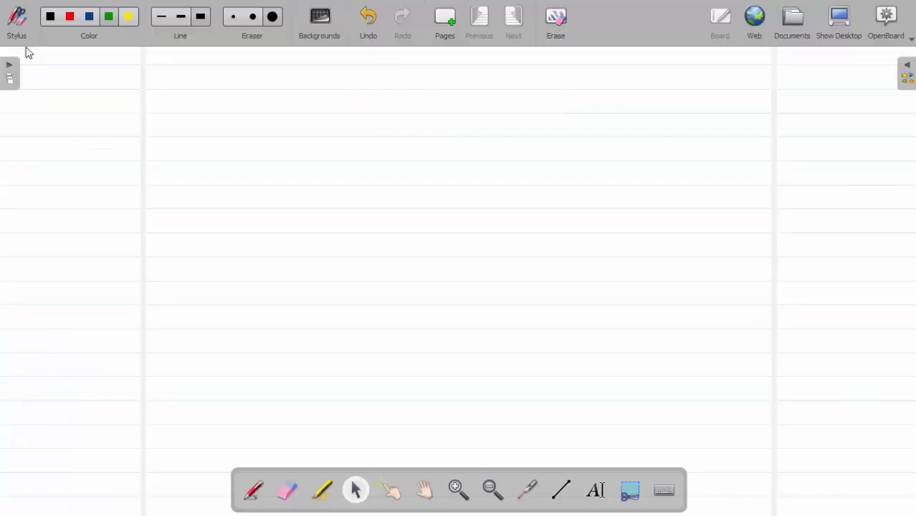
click(878, 36)
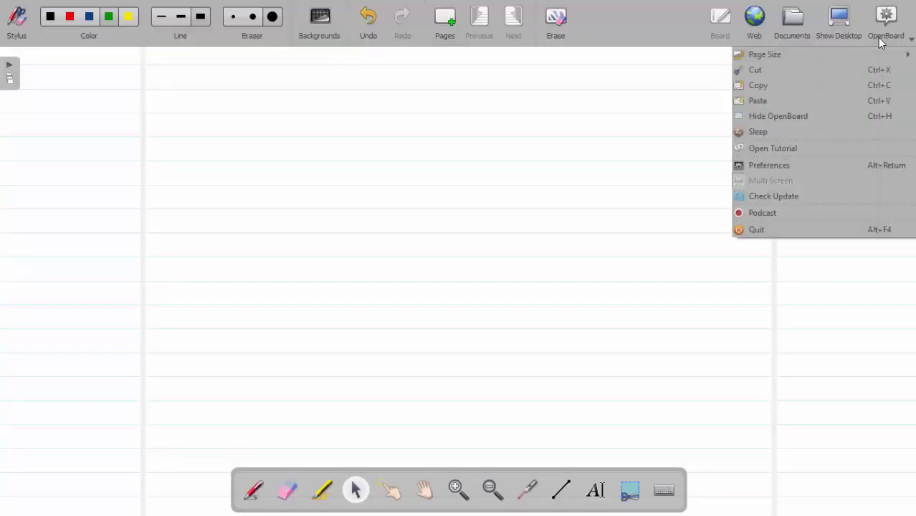
click(775, 104)
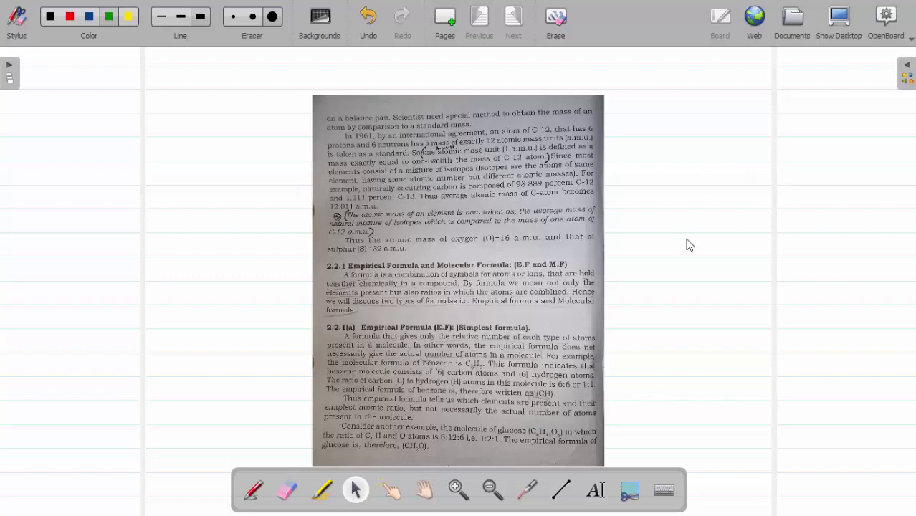
click(492, 490)
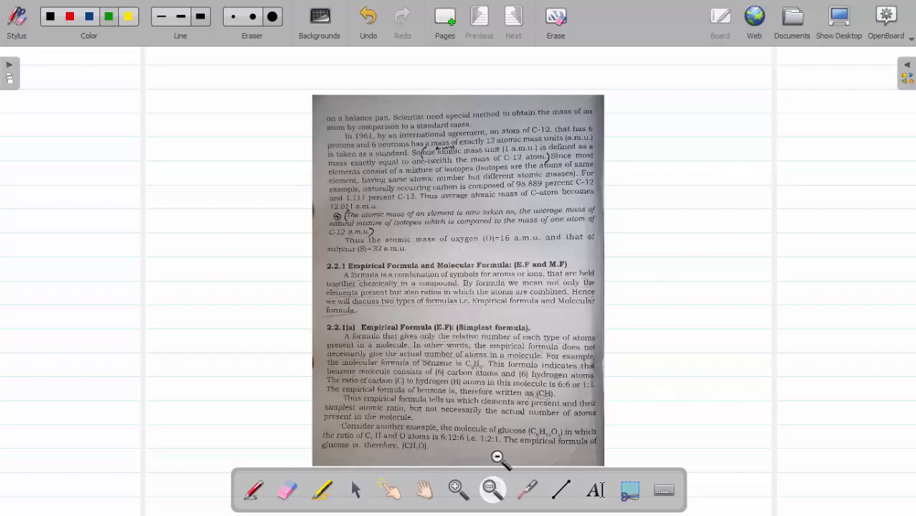
click(500, 382)
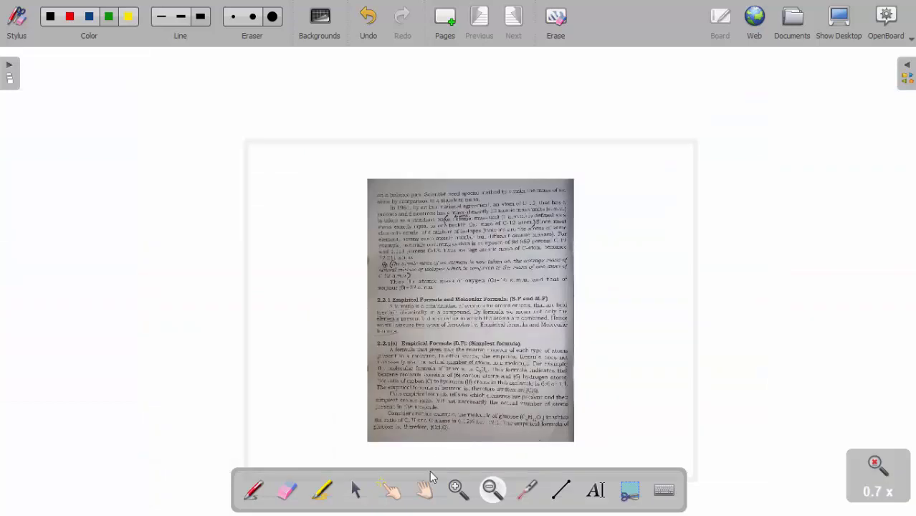
click(357, 490)
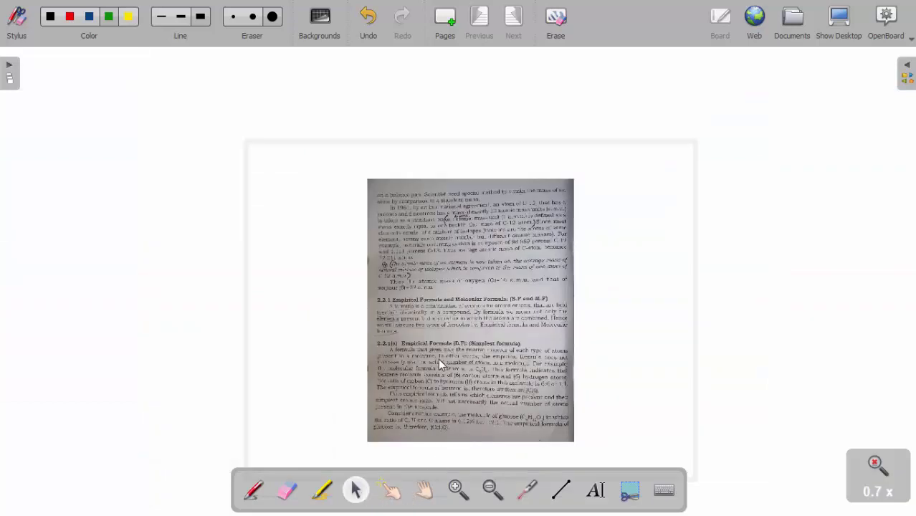
drag(438, 358, 296, 283)
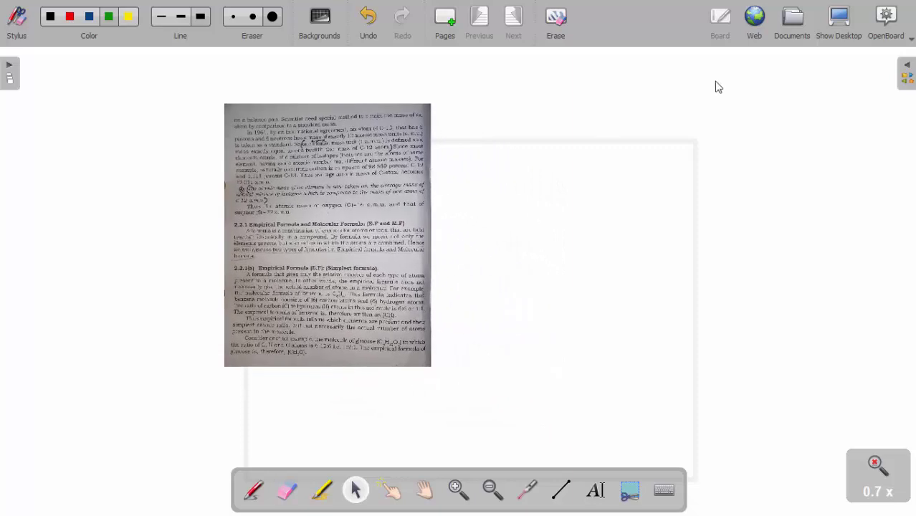
Return to the desktop and copy the image IMG_20200520_000305_689 from the YouTube folder.
click(844, 26)
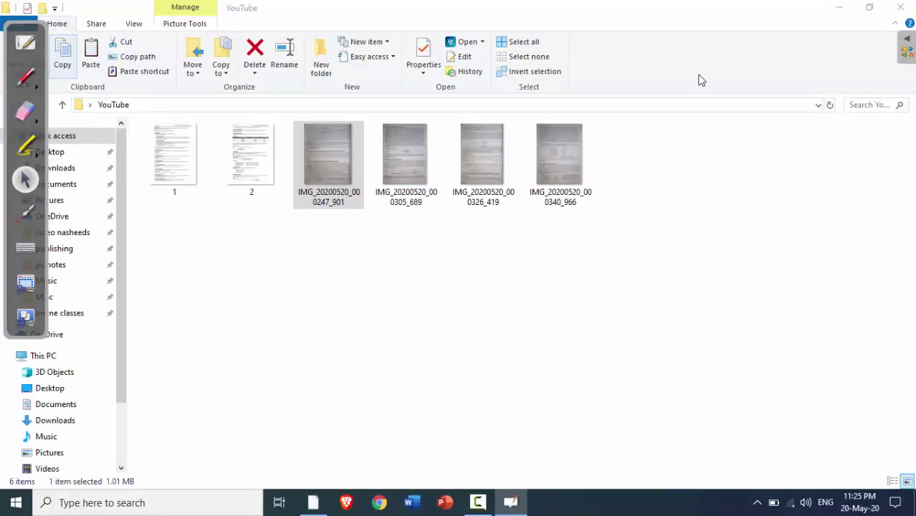
click(426, 171)
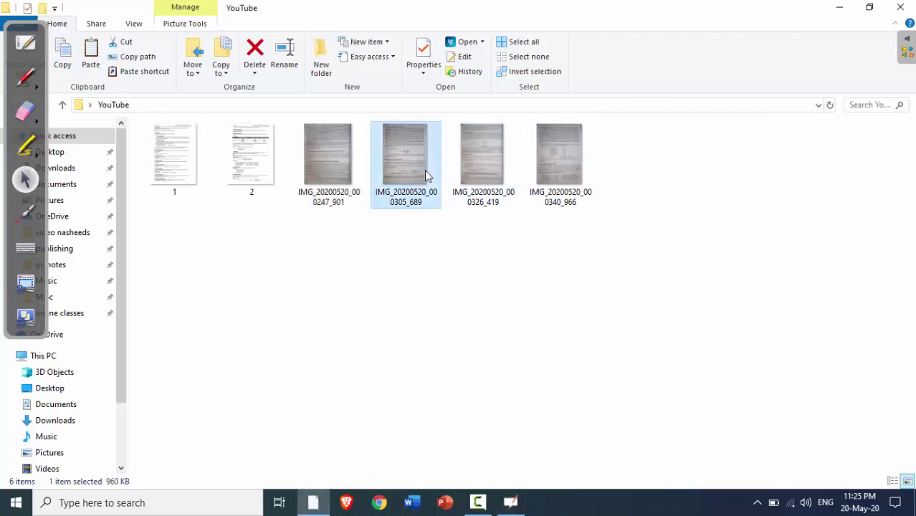
right_click(424, 169)
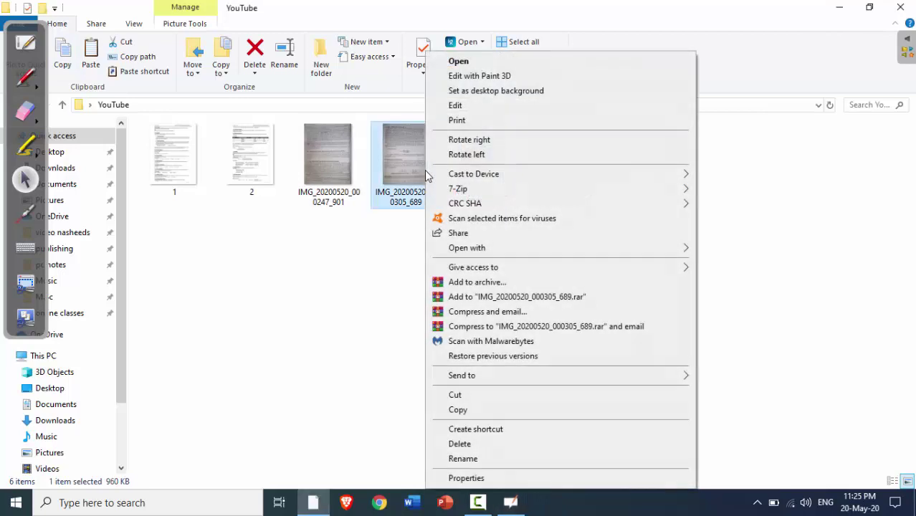
click(455, 409)
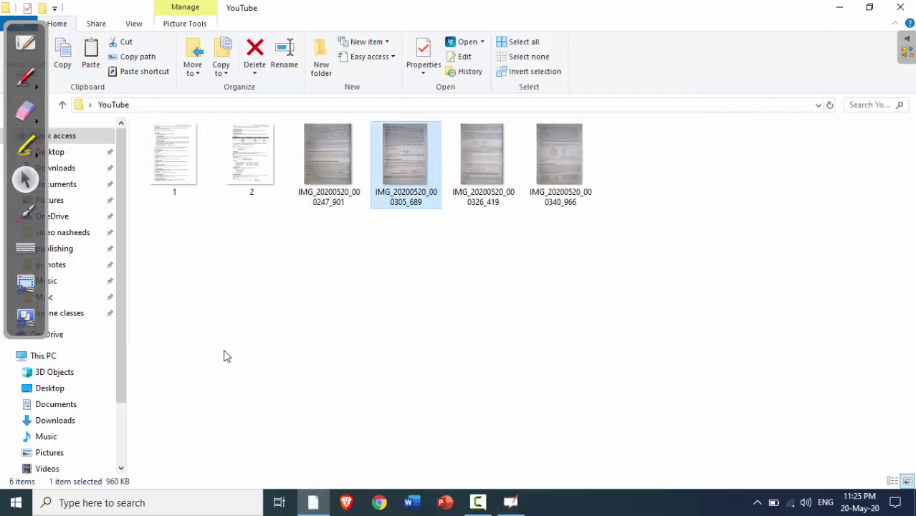
Paste the second page image onto the whiteboard, align it to the right of the first, and shift both up and left.
click(28, 47)
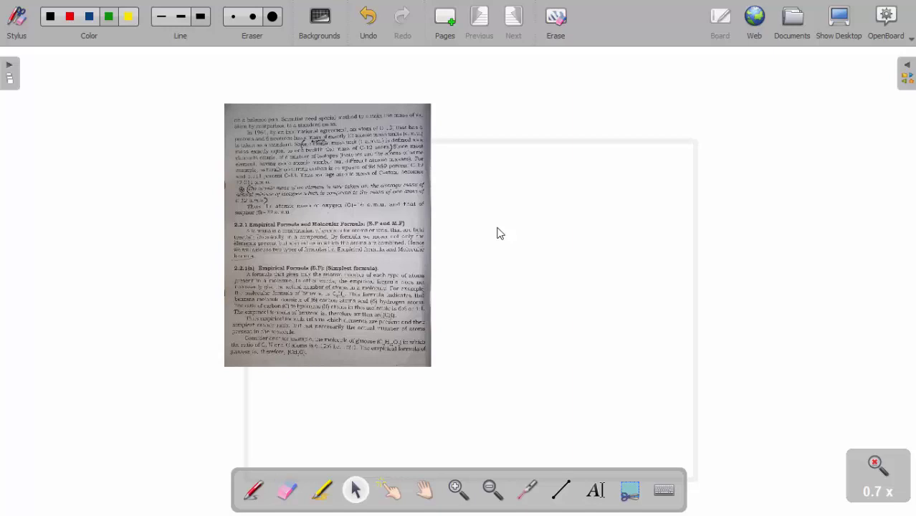
key(ctrl+v)
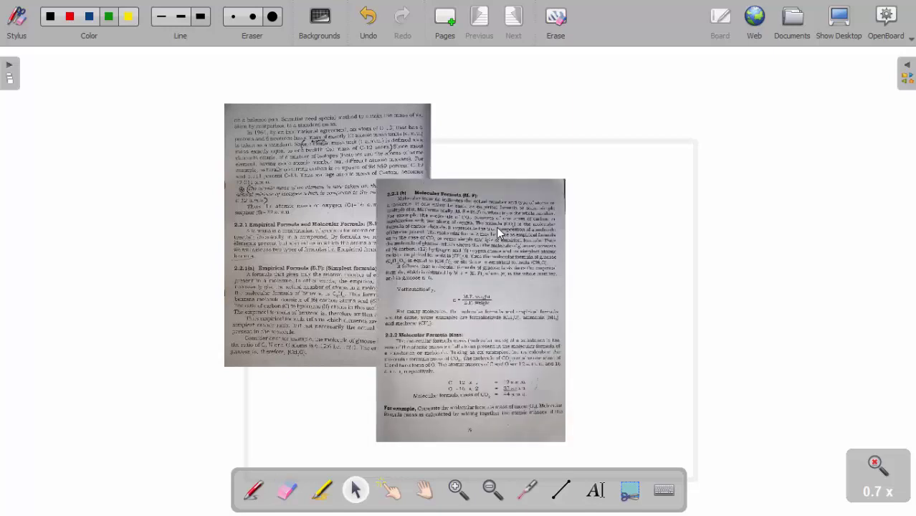
drag(496, 227, 551, 158)
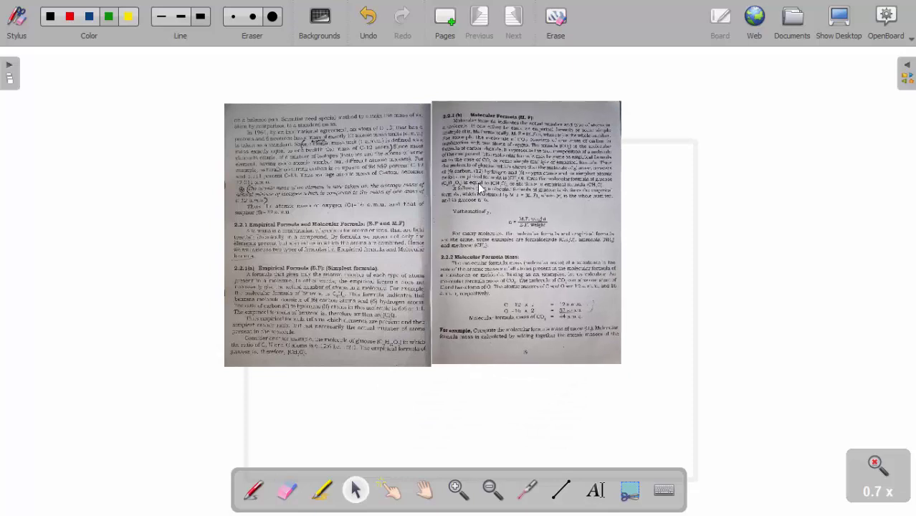
drag(380, 205, 334, 184)
drag(476, 198, 422, 183)
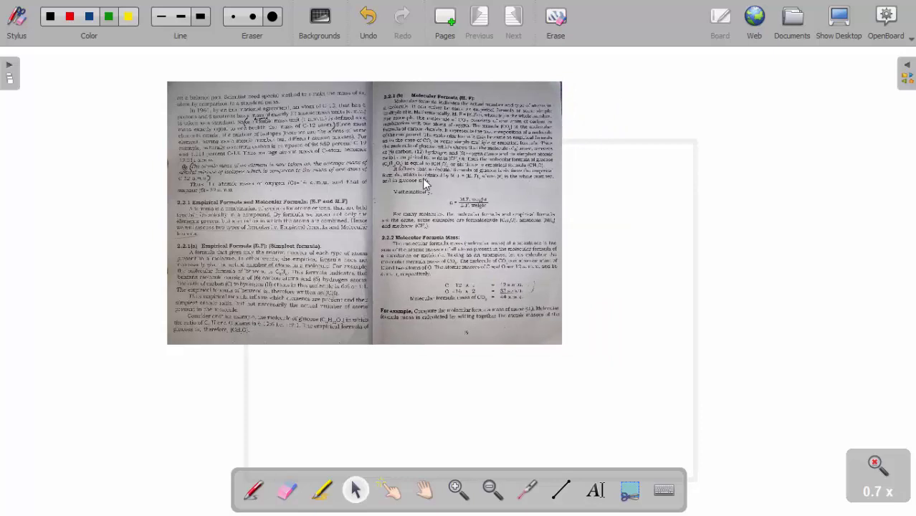
Return to the desktop and copy images 1 and 2 together from the YouTube folder.
click(839, 28)
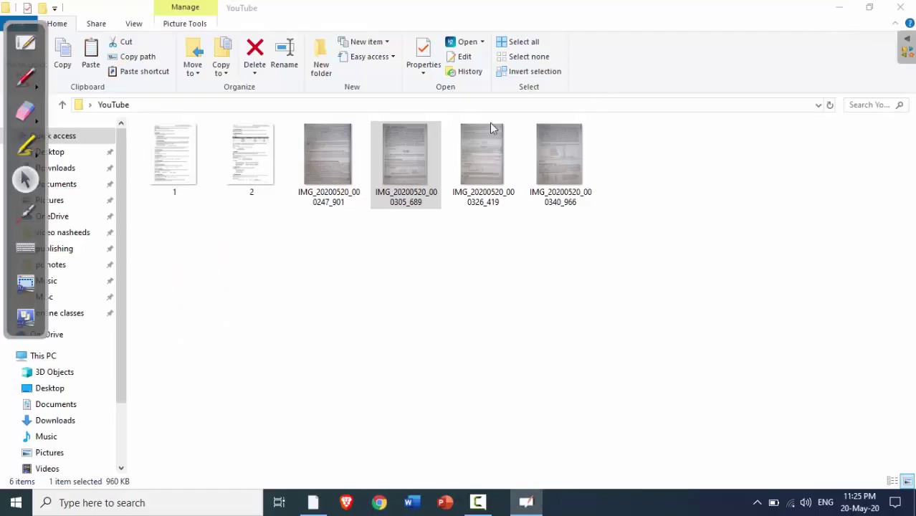
drag(161, 244, 254, 165)
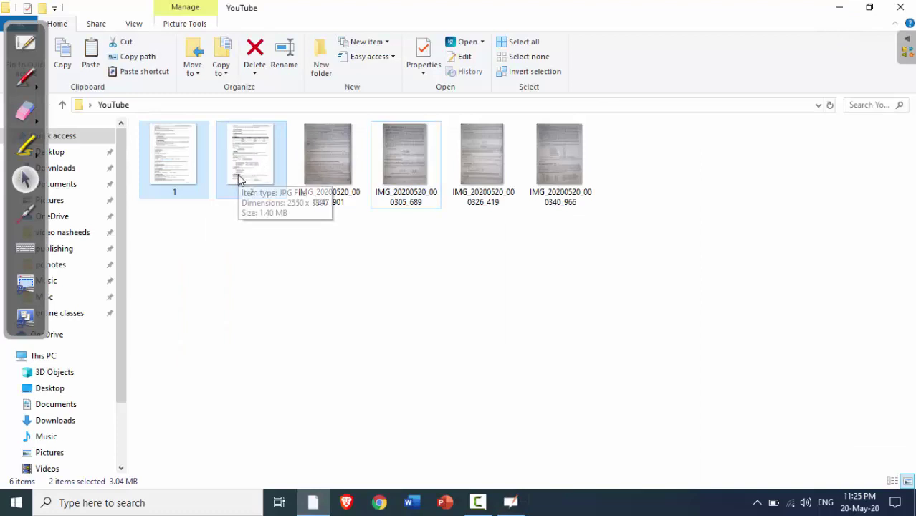
right_click(237, 174)
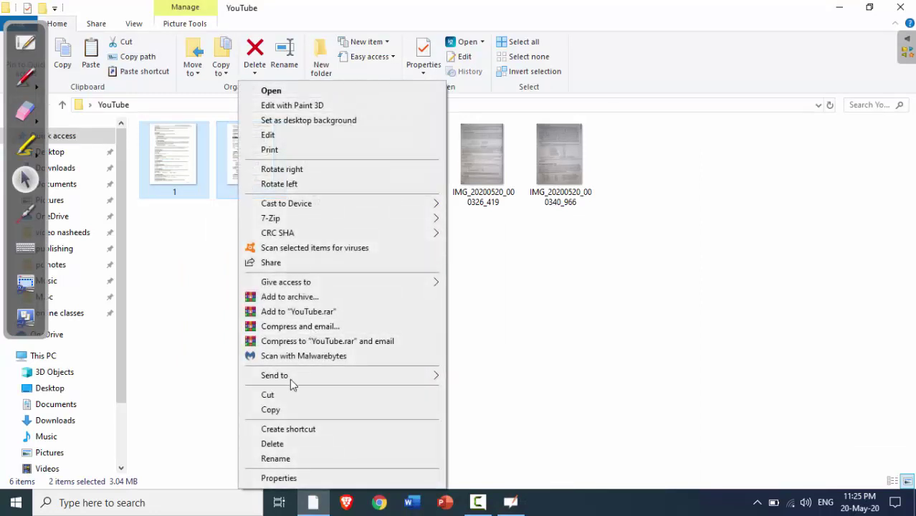
click(270, 409)
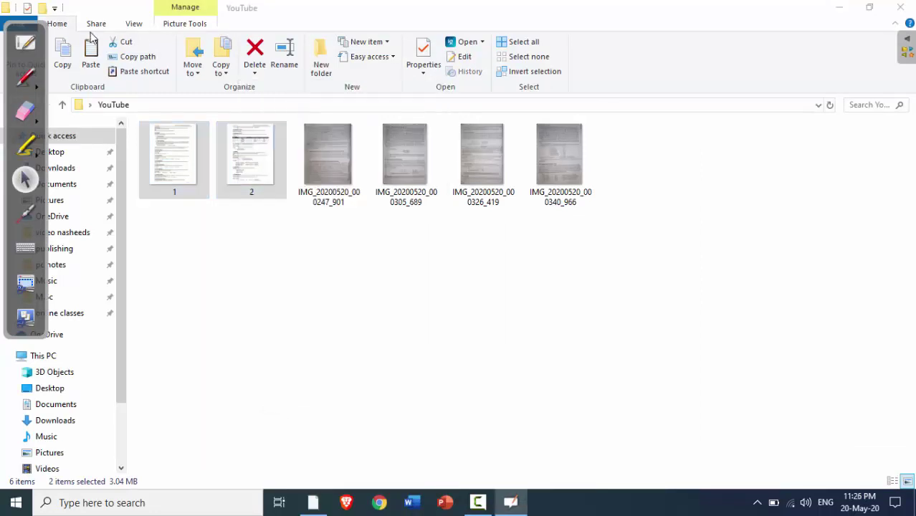
Paste images 1 and 2 onto the whiteboard and arrange them side by side directly below the two textbook pages.
click(32, 45)
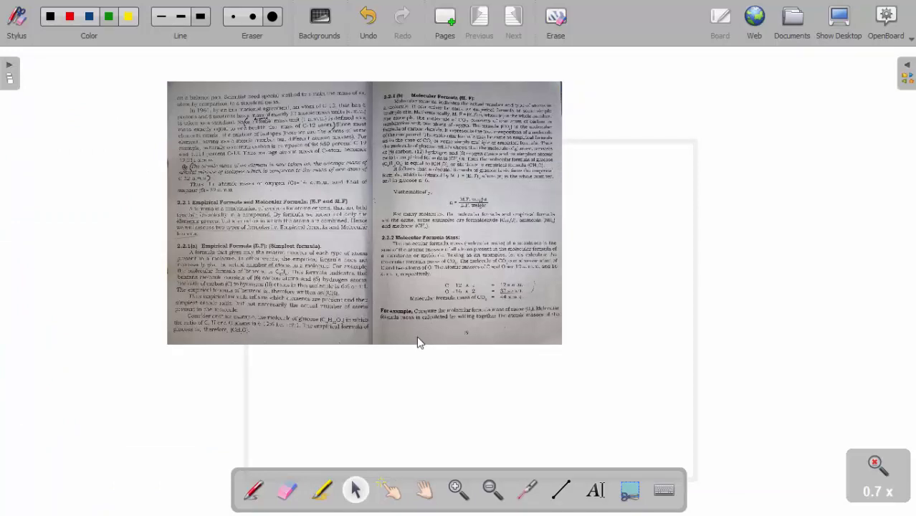
key(ctrl+v)
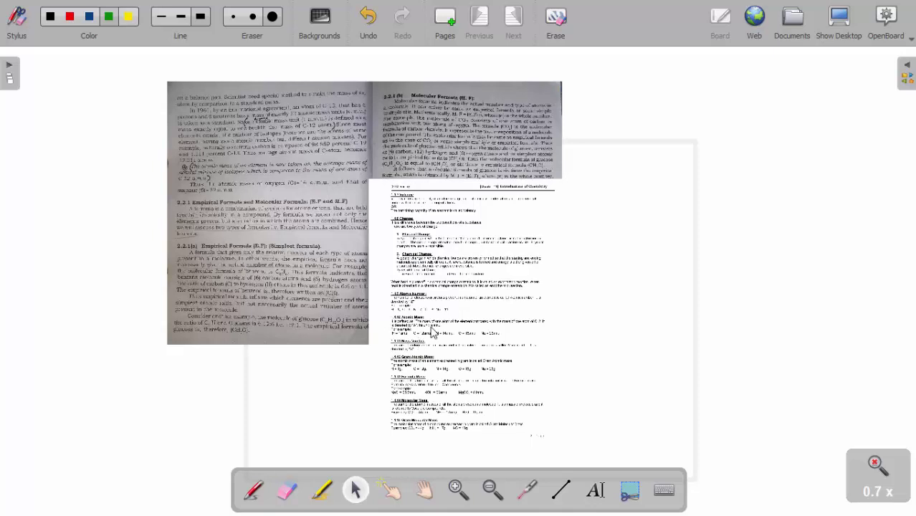
drag(446, 323, 257, 392)
drag(284, 248, 245, 440)
drag(450, 344, 449, 437)
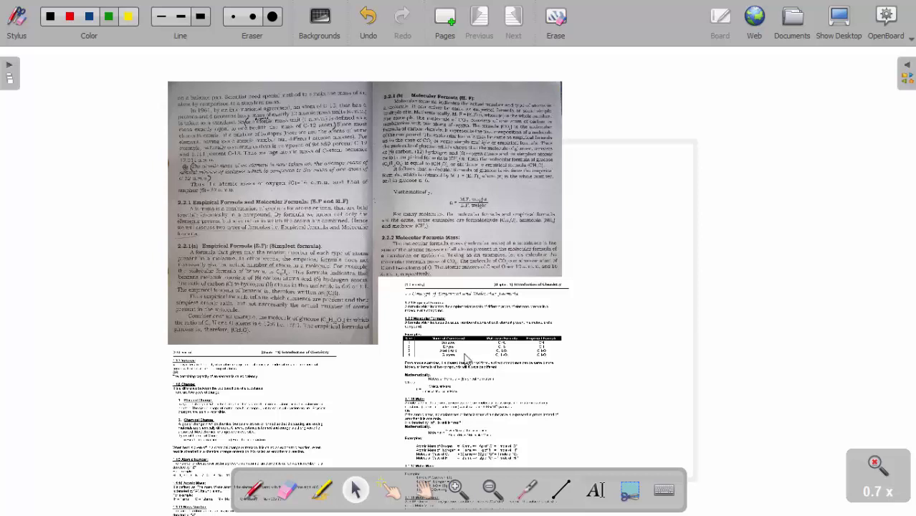
drag(463, 353, 448, 422)
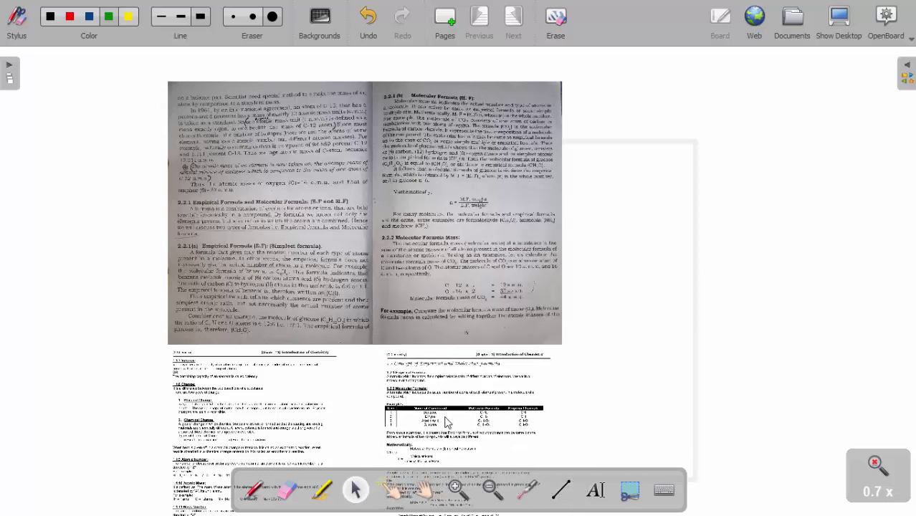
Enlarge the board view to 1.4x and bring the upper part of the two textbook pages into view.
click(457, 490)
click(313, 276)
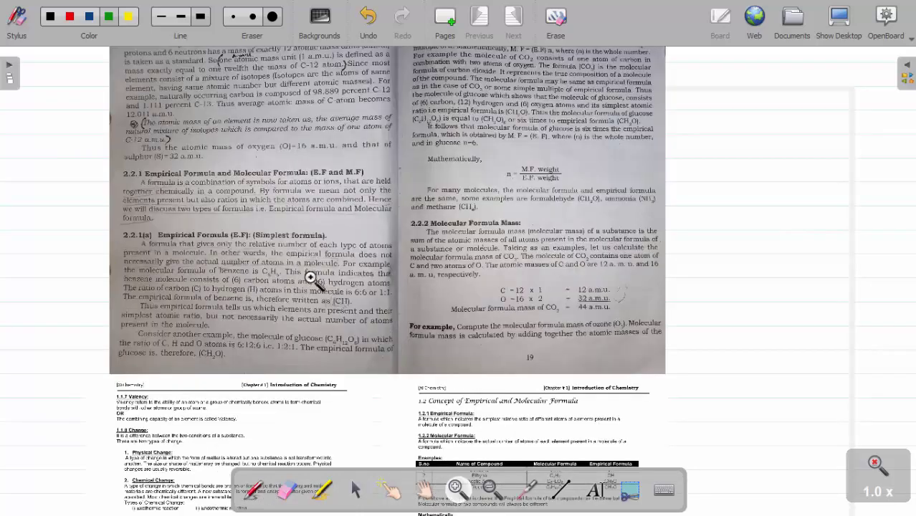
click(313, 279)
click(424, 490)
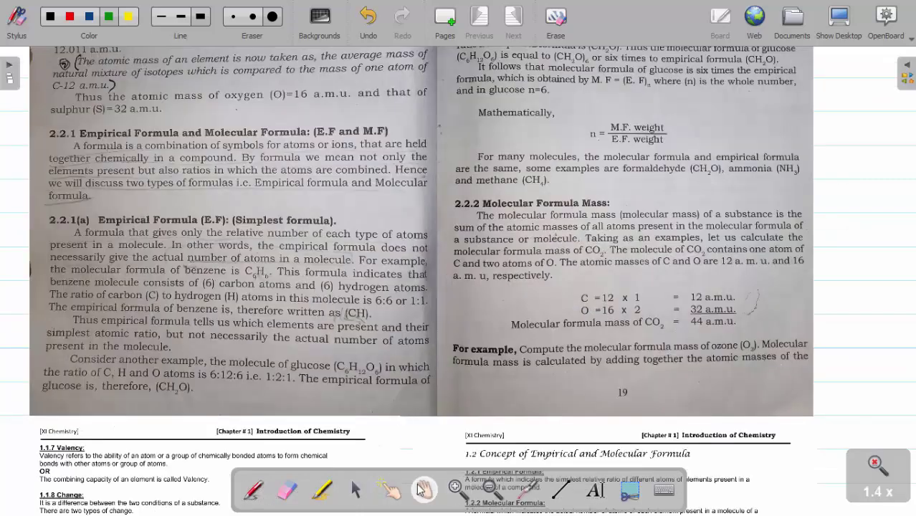
drag(257, 226, 348, 339)
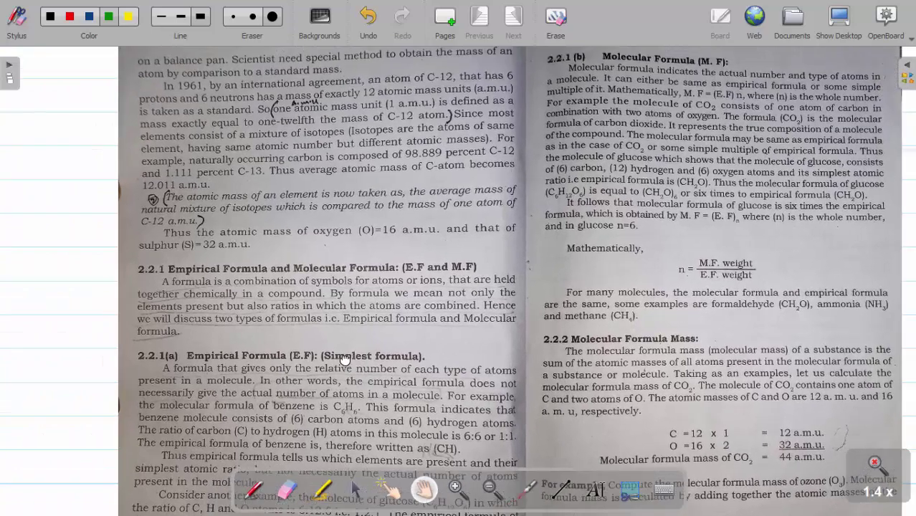
drag(347, 300, 317, 322)
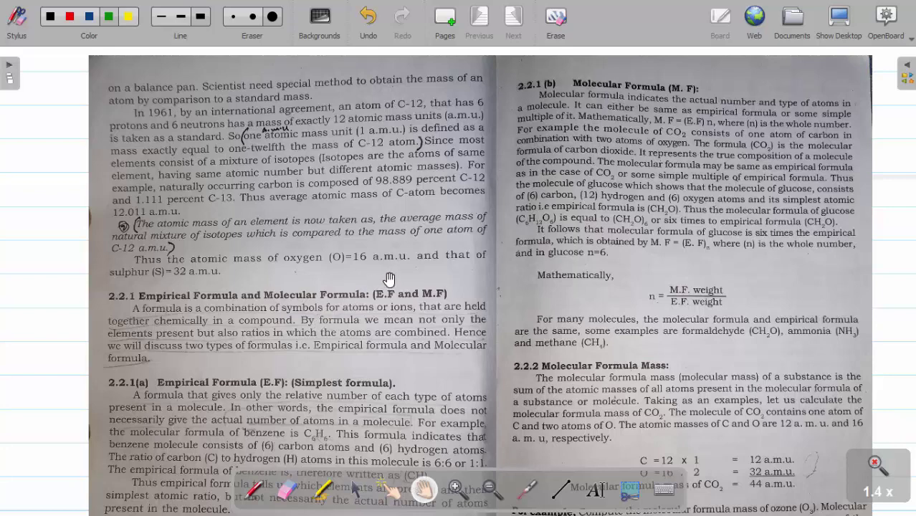
Bring up the Podcast recorder, move its control bar onto the second textbook page, and start recording.
click(887, 38)
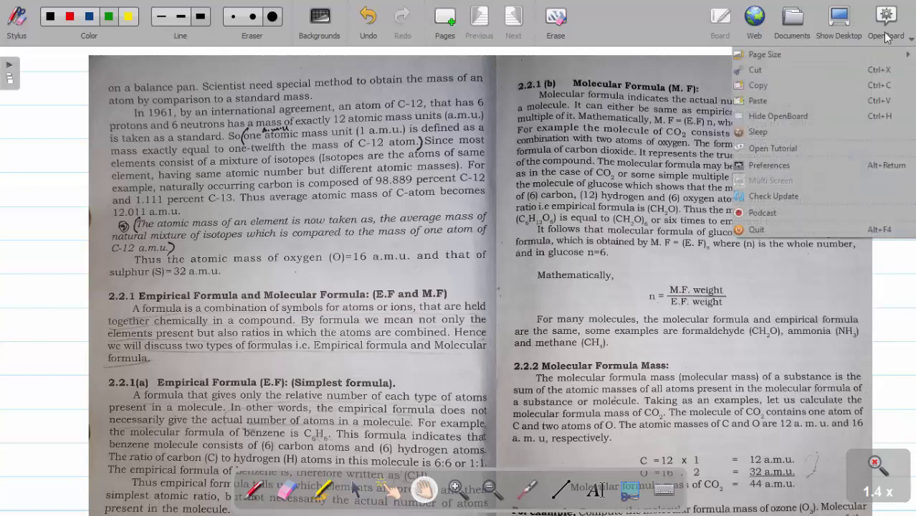
click(786, 210)
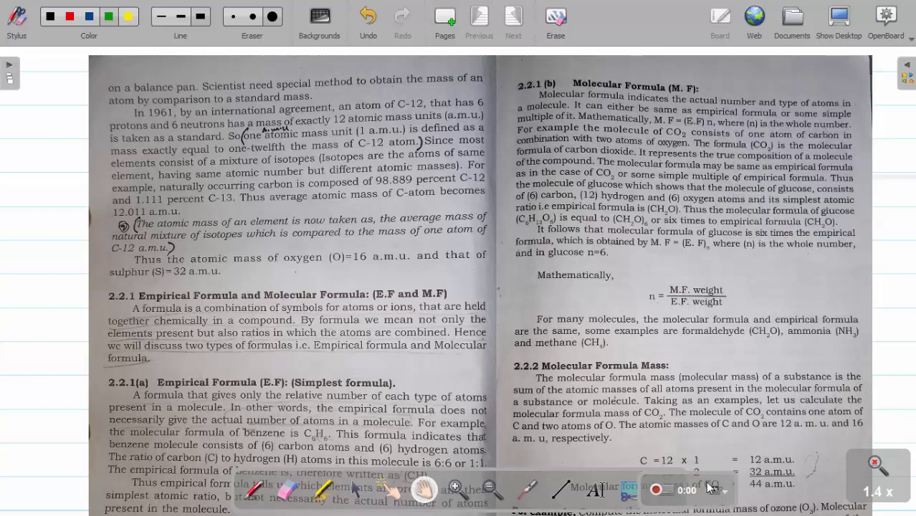
drag(709, 475, 778, 340)
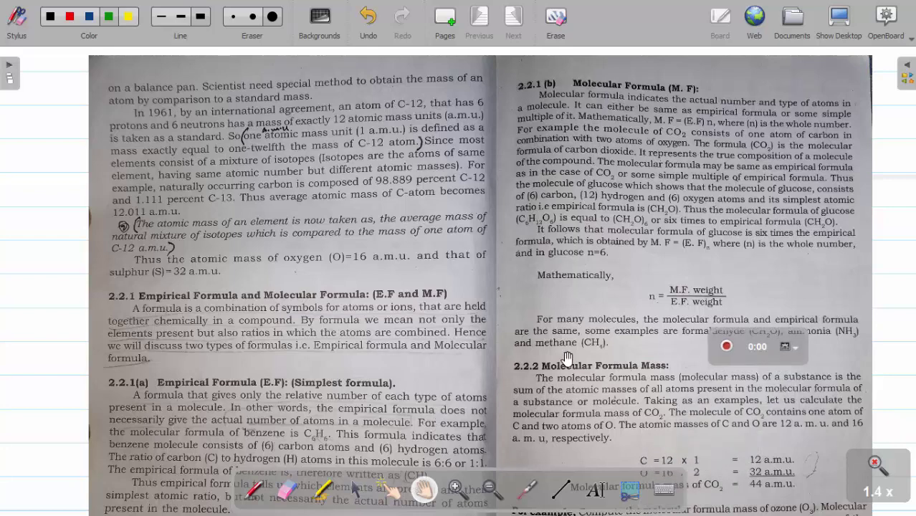
click(727, 347)
Bracket the formula definition in section 2.2.1 with the thin green pen, and highlight "Empirical formula" below it in yellow.
click(528, 488)
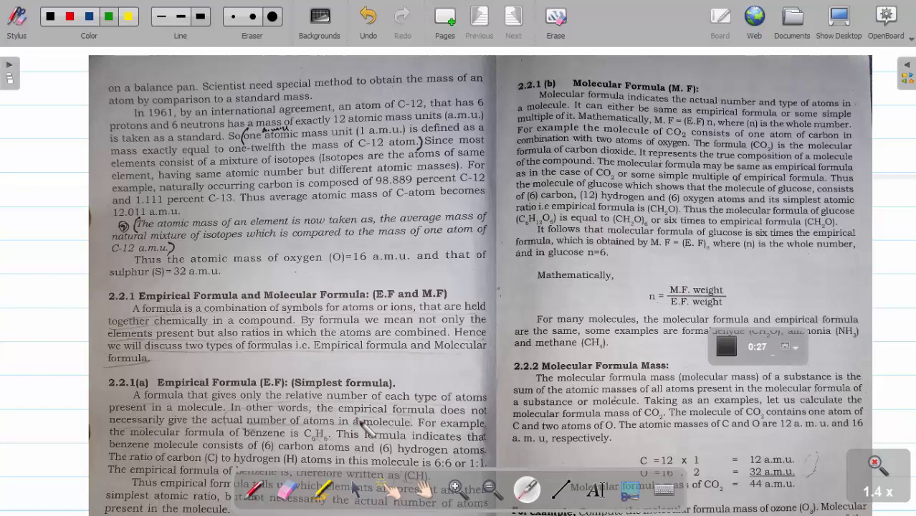
click(252, 490)
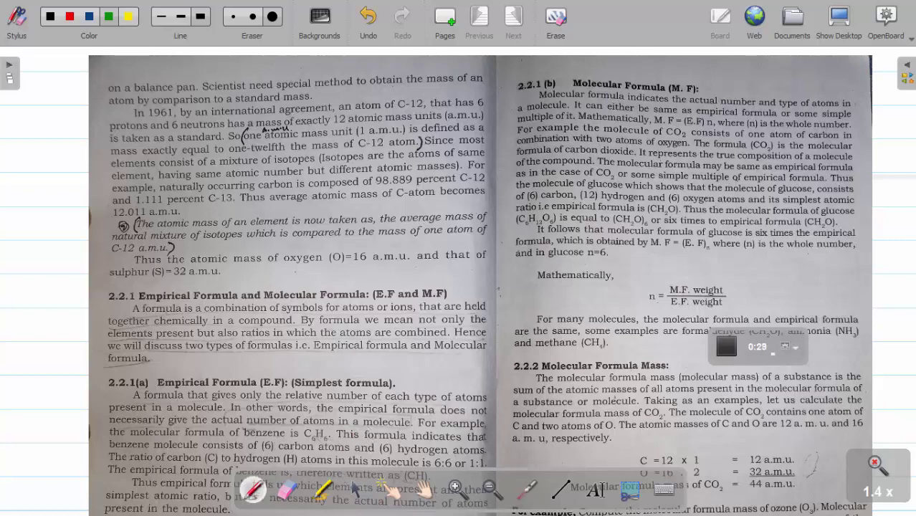
click(159, 21)
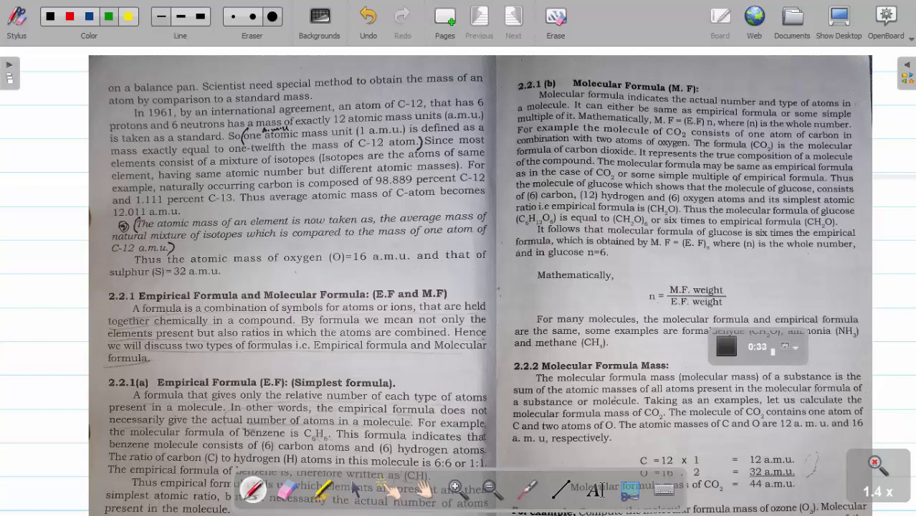
drag(126, 306, 135, 317)
drag(293, 314, 290, 328)
click(320, 493)
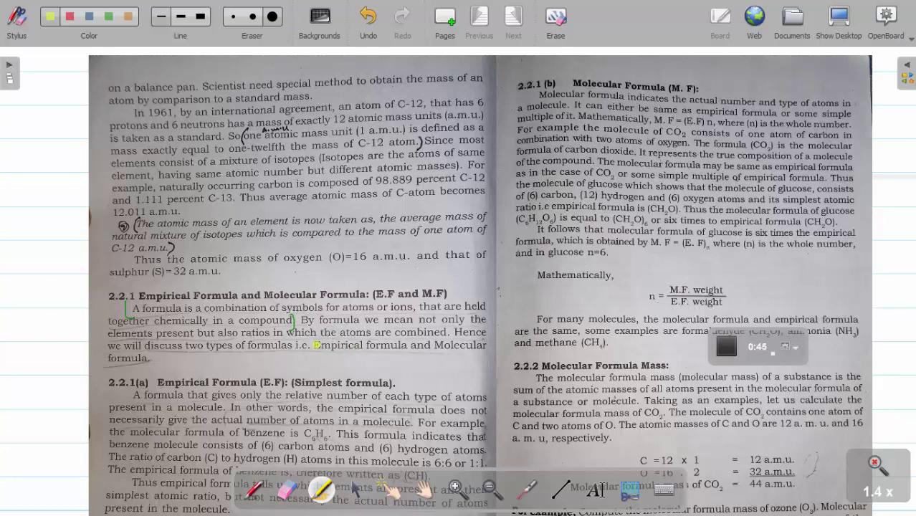
drag(313, 344, 393, 345)
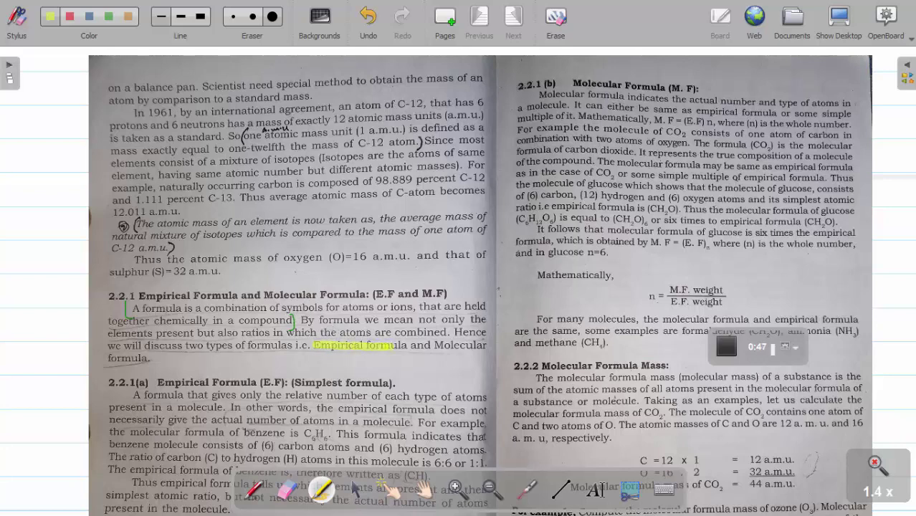
Bring the second textbook page into view, magnify it to 2.0x, and reduce the view back to 1.4x.
click(424, 491)
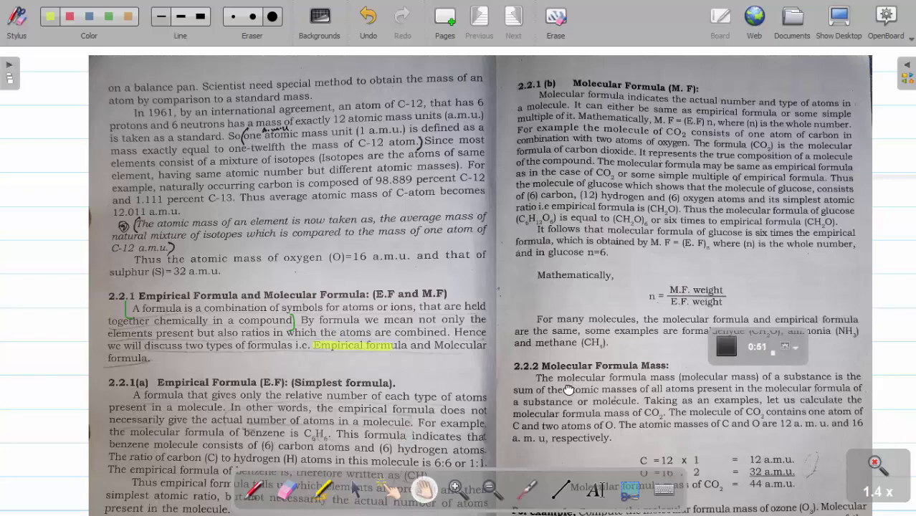
drag(515, 392, 290, 391)
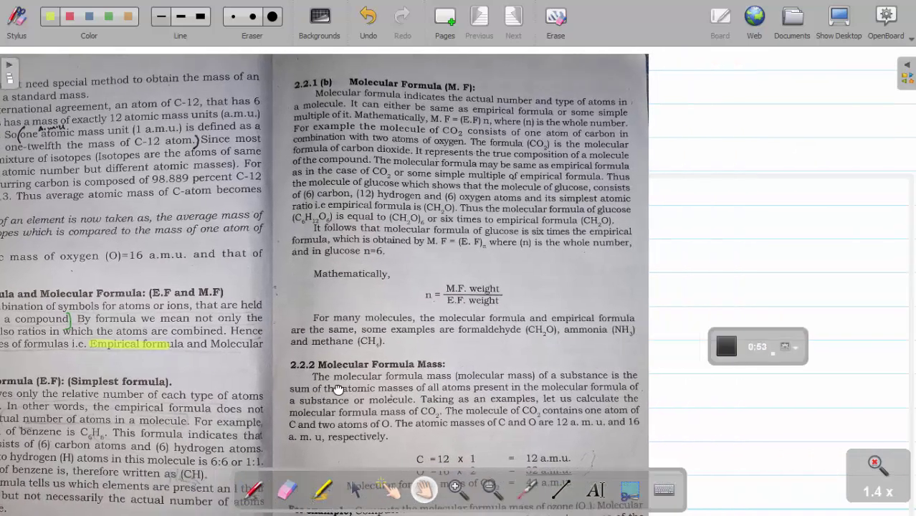
click(456, 489)
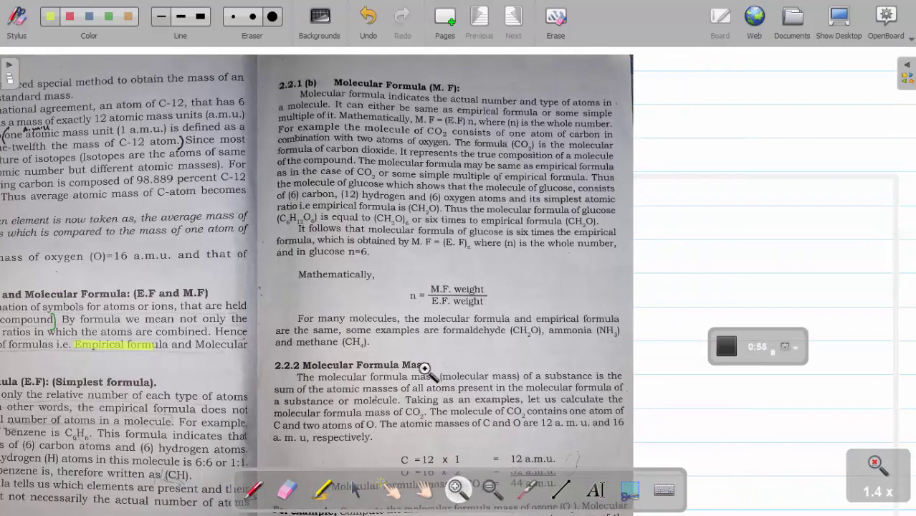
click(405, 318)
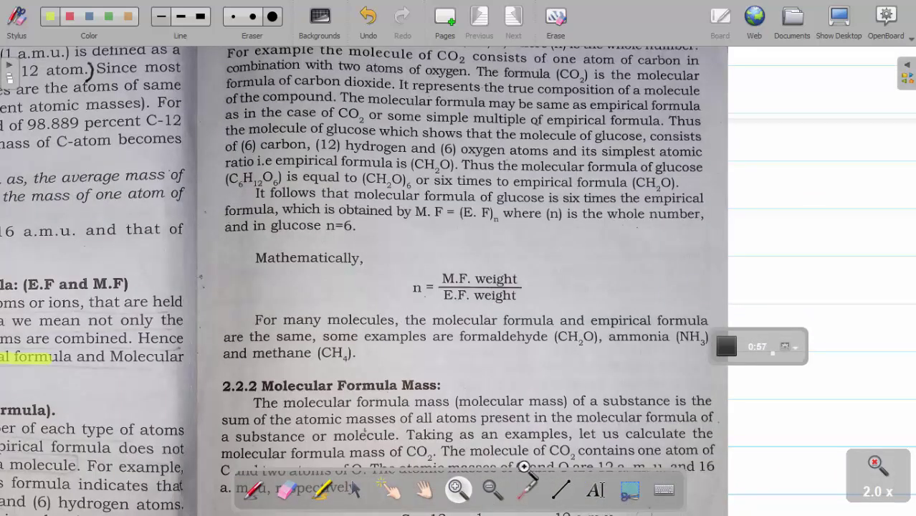
click(492, 490)
click(492, 438)
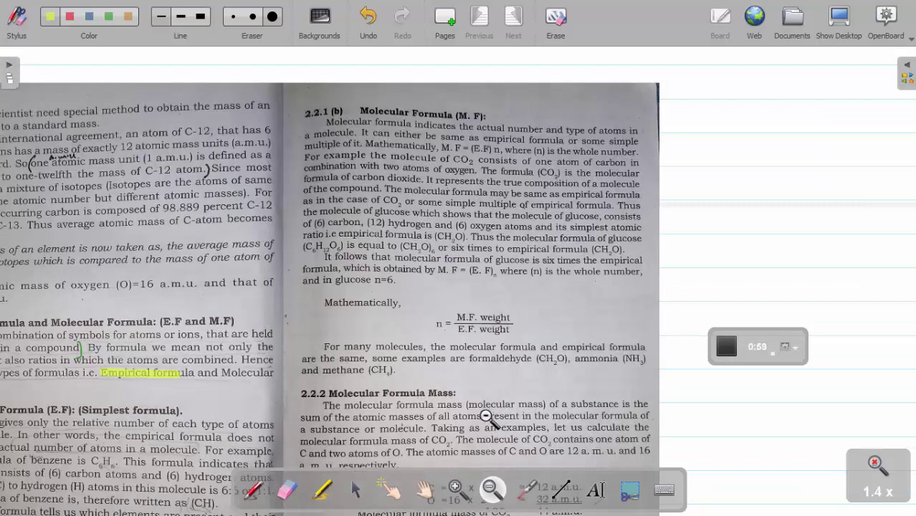
Show the typed notes pages below the textbook pages, and magnify the Mole and Molar Mass sections to 2.0x.
click(423, 489)
drag(341, 426, 405, 252)
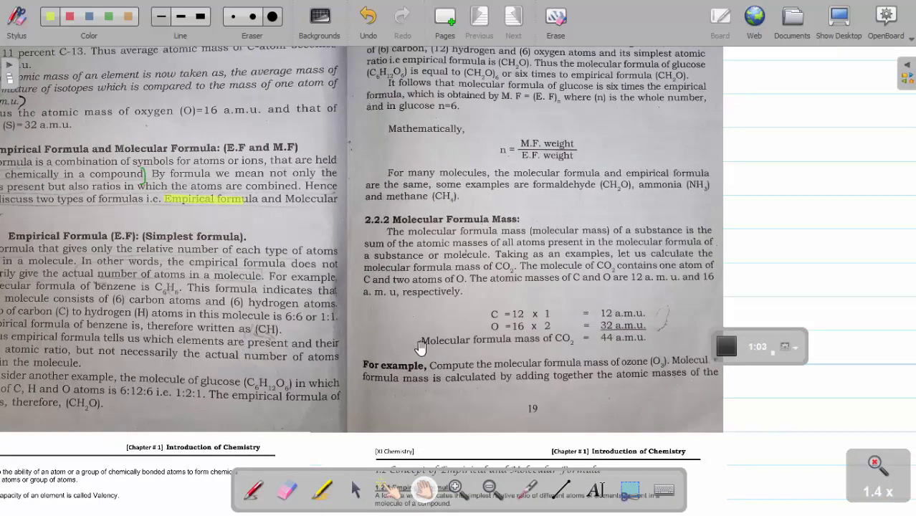
drag(203, 397, 329, 226)
scroll(330, 222, down, 3)
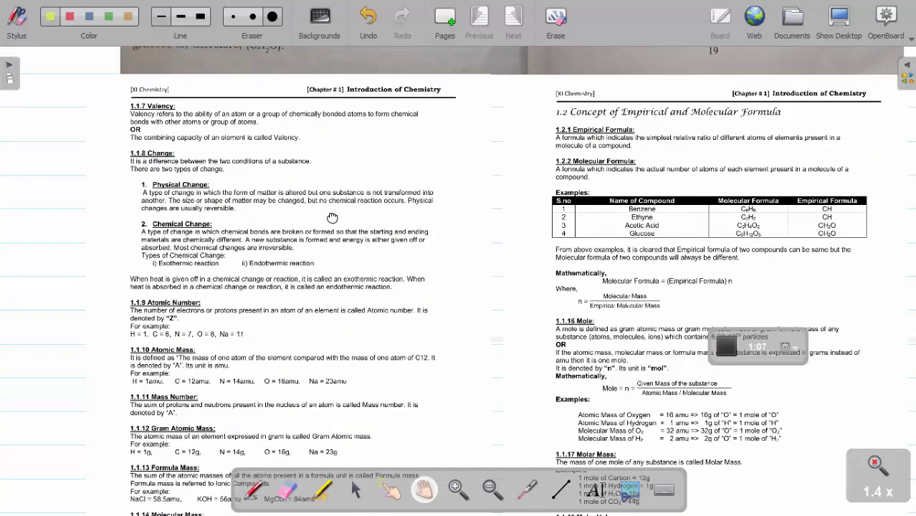
scroll(323, 210, down, 1)
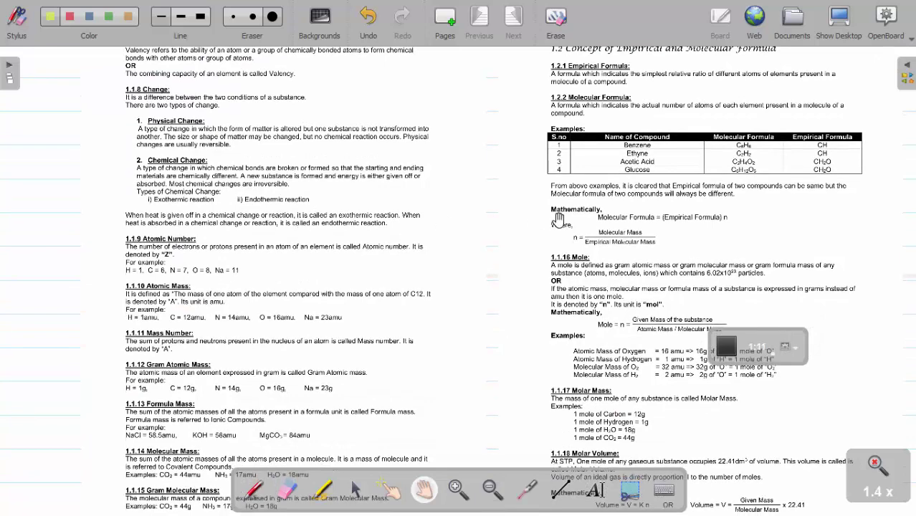
drag(621, 222, 478, 213)
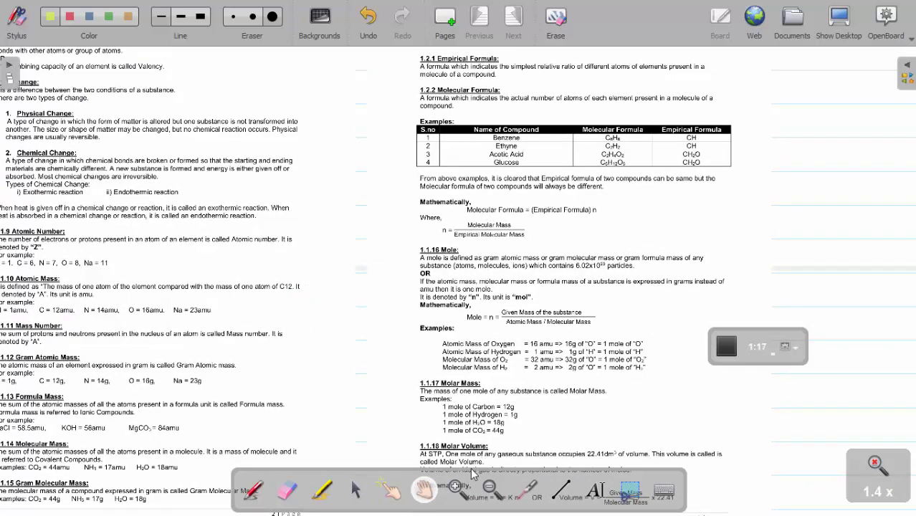
click(456, 489)
click(559, 366)
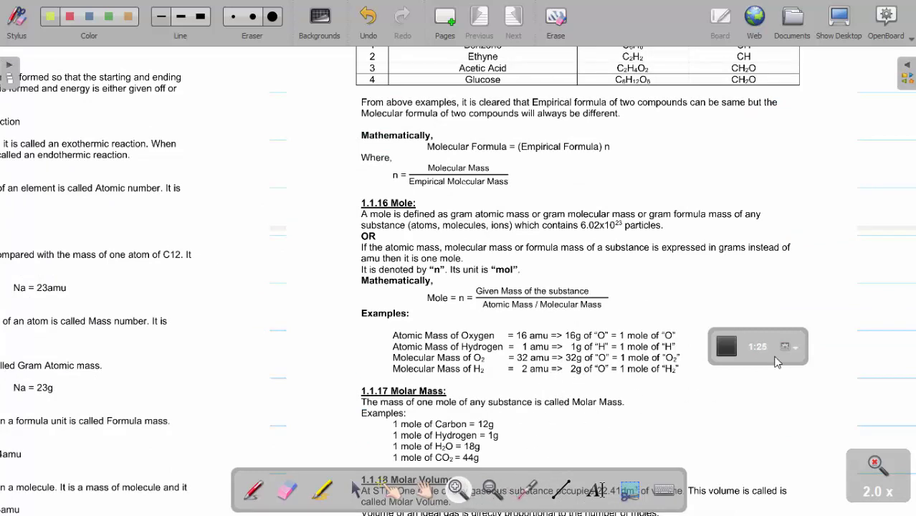
Switch to the selection tool, stop the podcast recording, and leave the board for the YouTube folder in File Explorer.
click(358, 498)
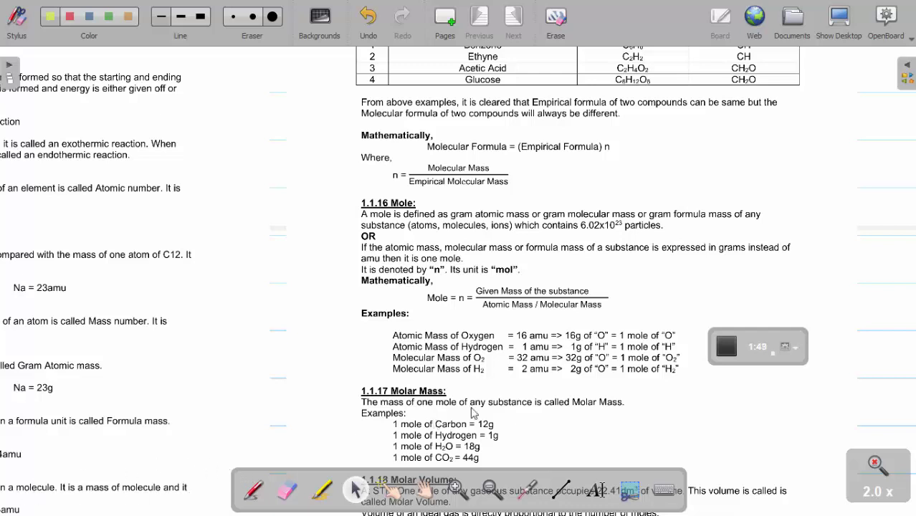
click(728, 349)
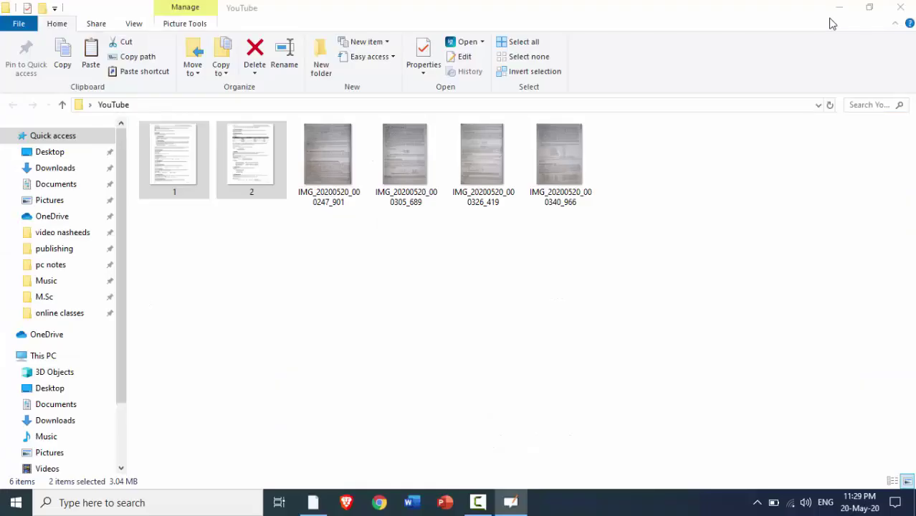
click(828, 24)
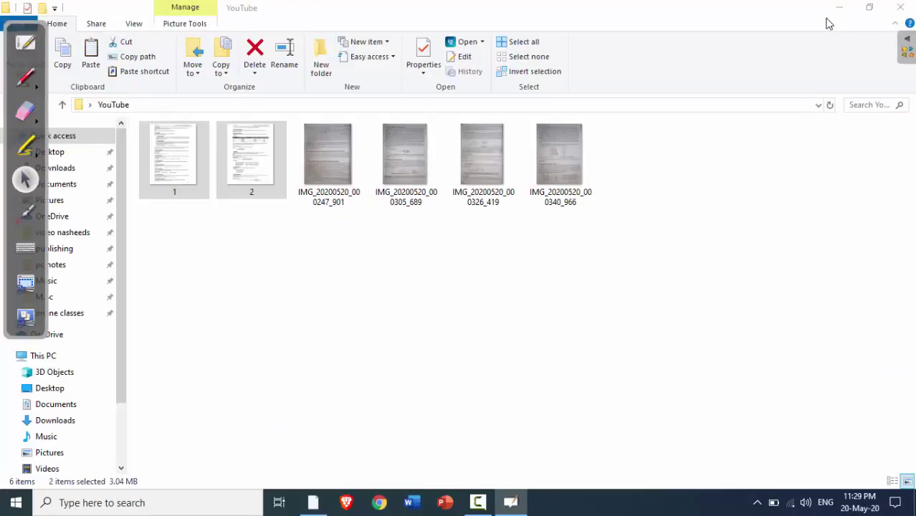
click(840, 8)
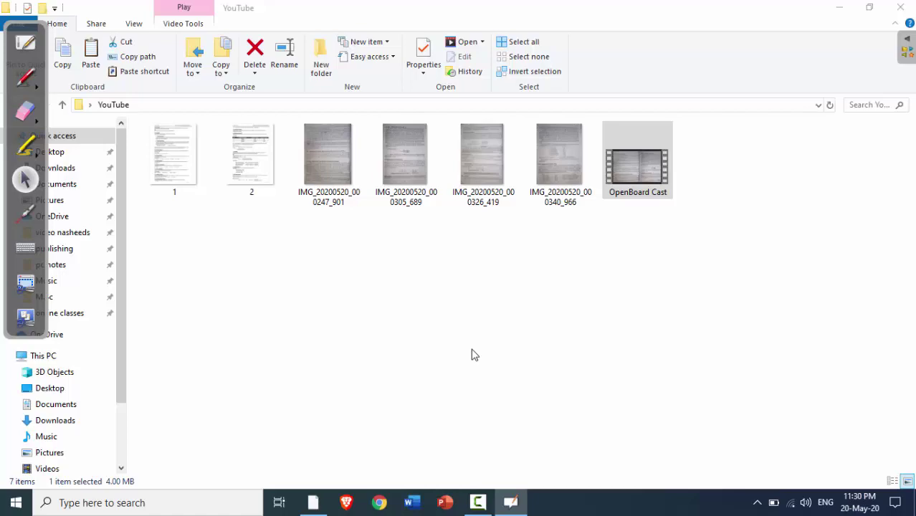
Review the OpenBoard Cast video by skipping ahead through the annotated part, pause it, and return to the OpenBoard whiteboard.
double_click(633, 172)
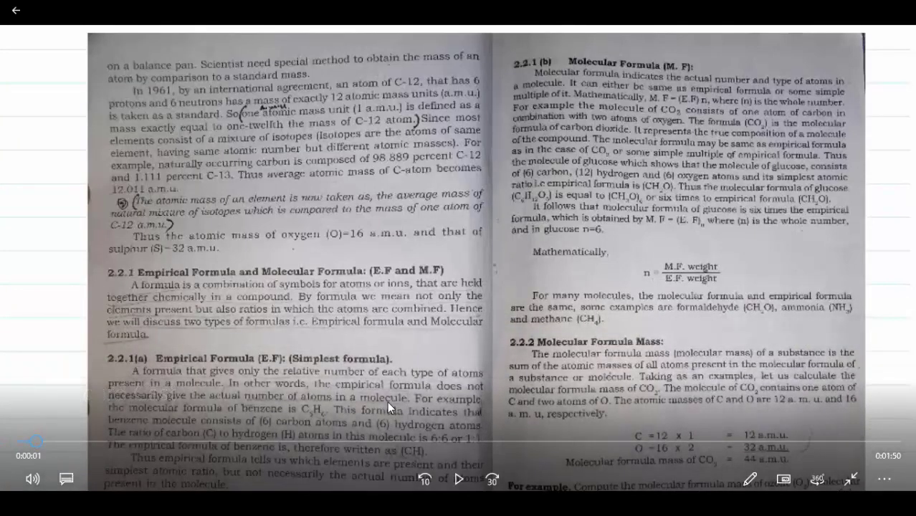
click(452, 491)
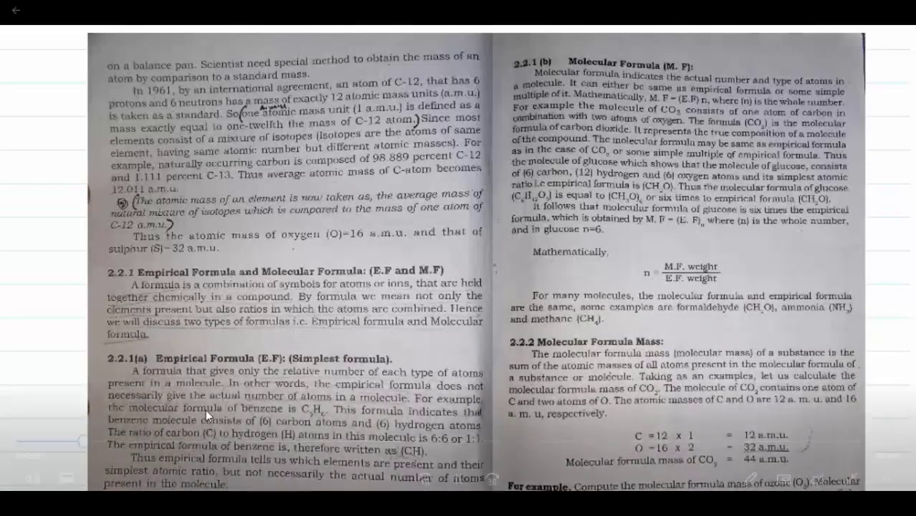
click(159, 444)
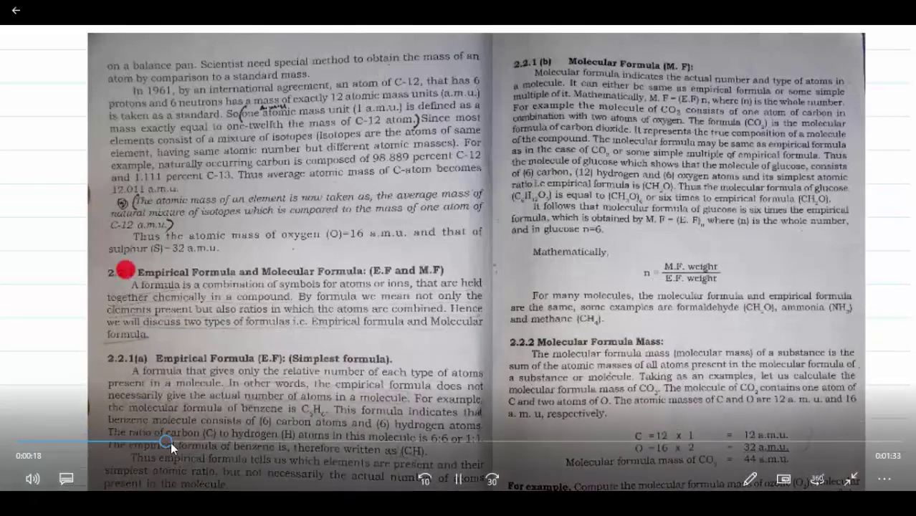
click(285, 444)
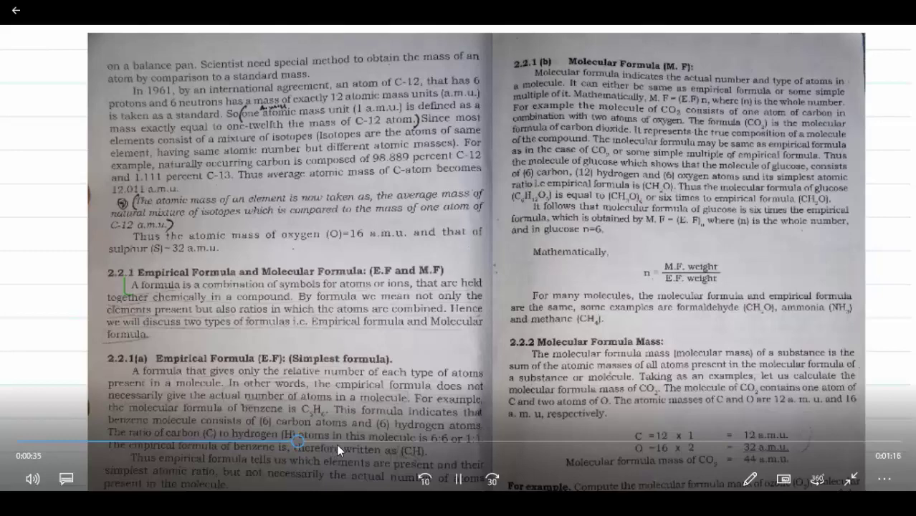
click(398, 444)
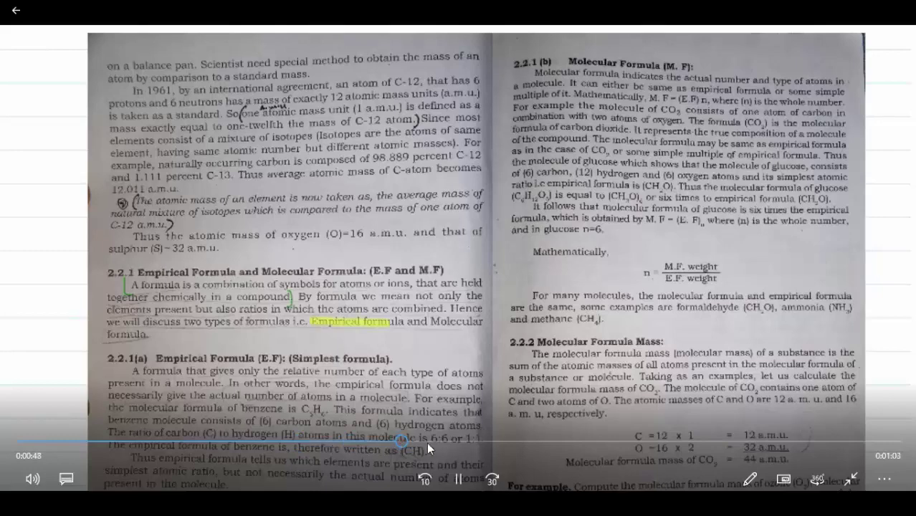
click(450, 485)
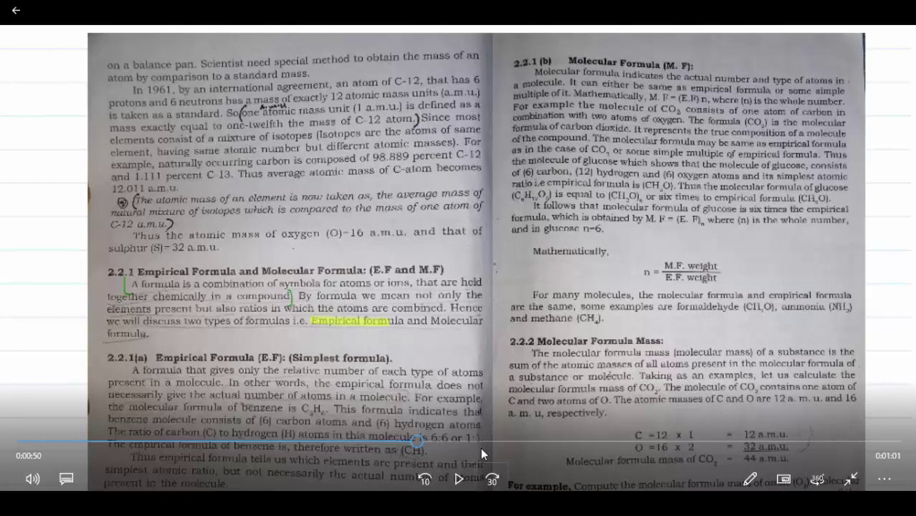
key(alt+Tab)
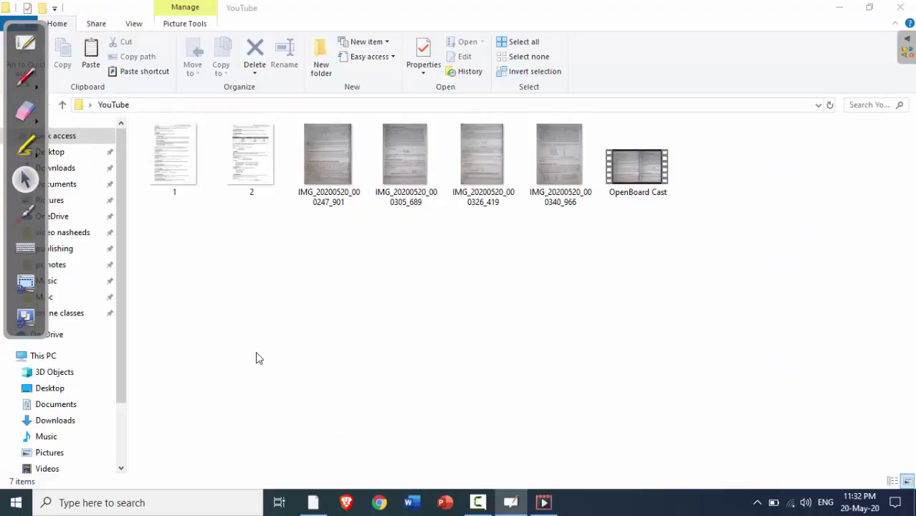
click(26, 46)
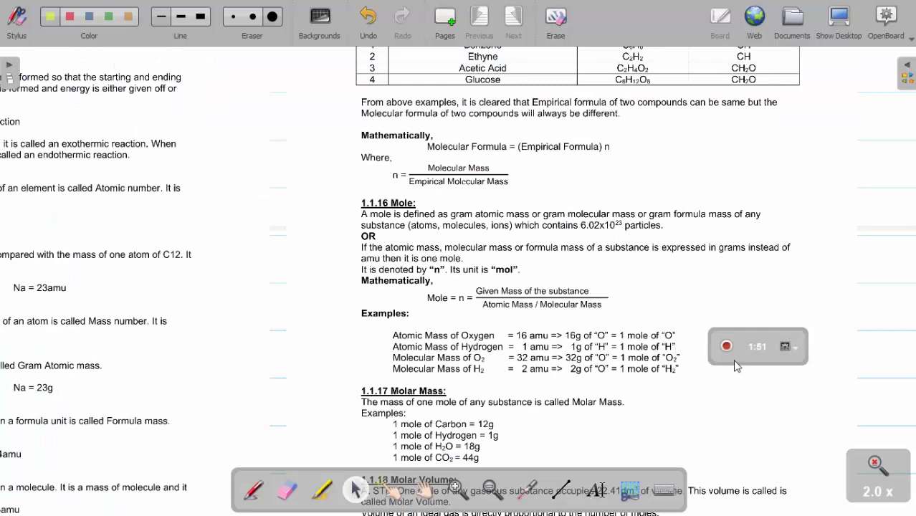